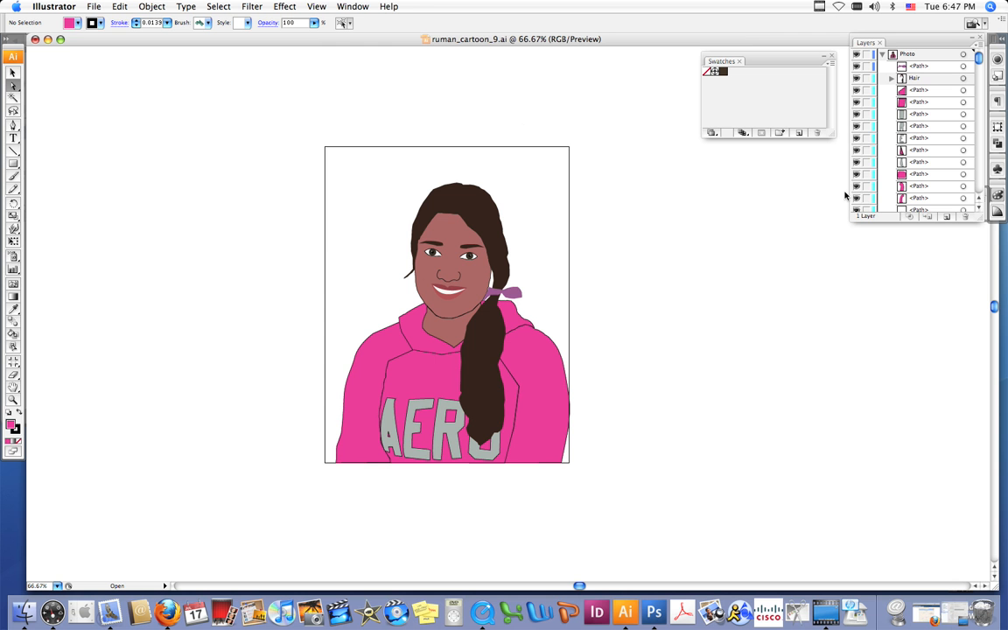
Enlarge the layer list, collapse the Mouth sublayer, and delete the hidden <Image> object from the Photo layer.
{"action": "left_click_drag", "start_coordinate": [982, 220], "coordinate": [980, 411]}
{"action": "left_click_drag", "start_coordinate": [980, 457], "coordinate": [973, 576]}
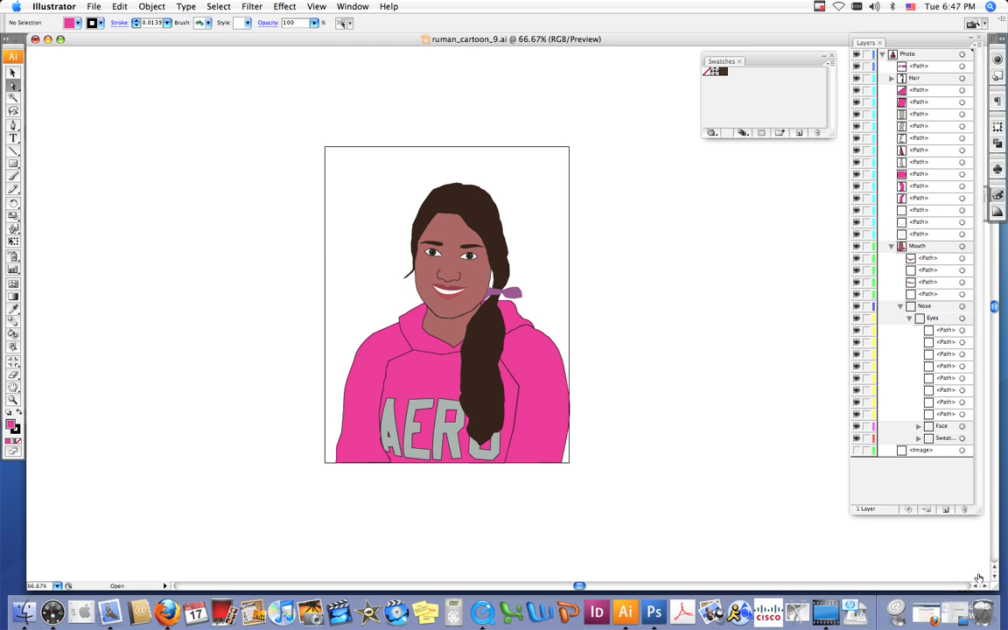
{"action": "left_click", "coordinate": [890, 247]}
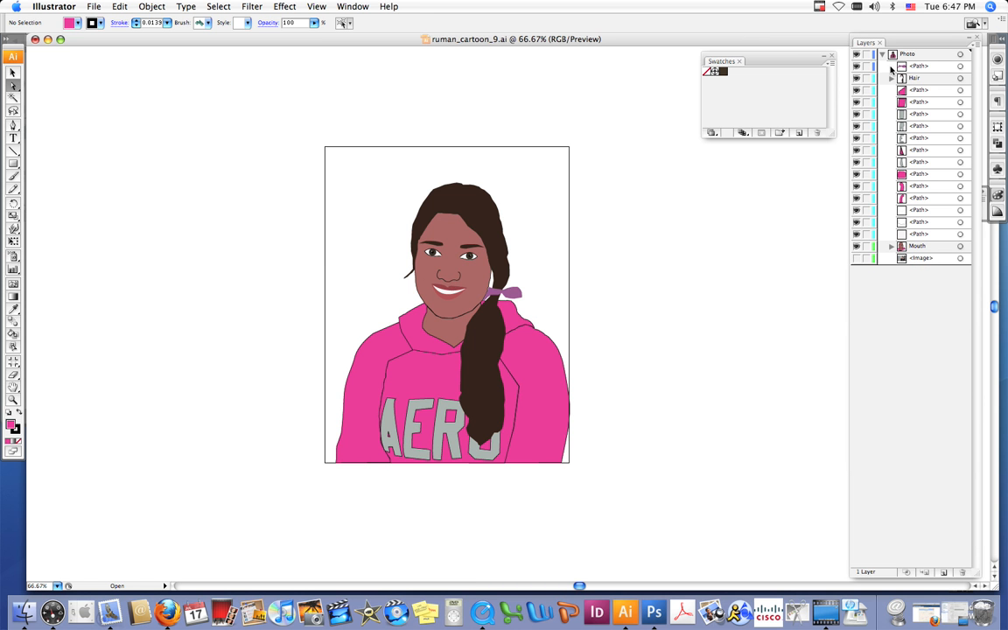
{"action": "left_click", "coordinate": [950, 260]}
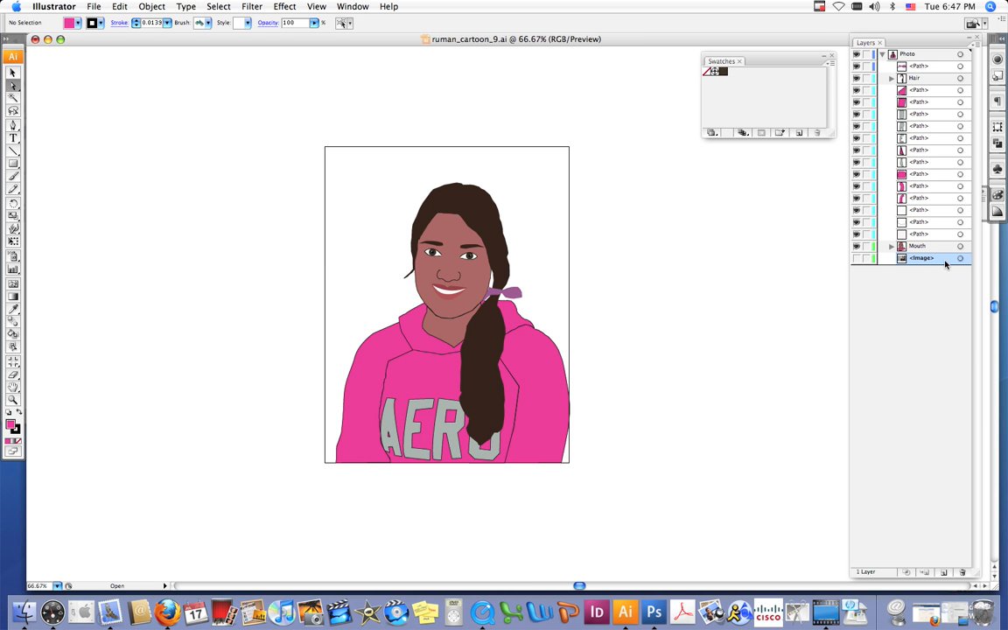
{"action": "left_click_drag", "start_coordinate": [946, 260], "coordinate": [965, 572]}
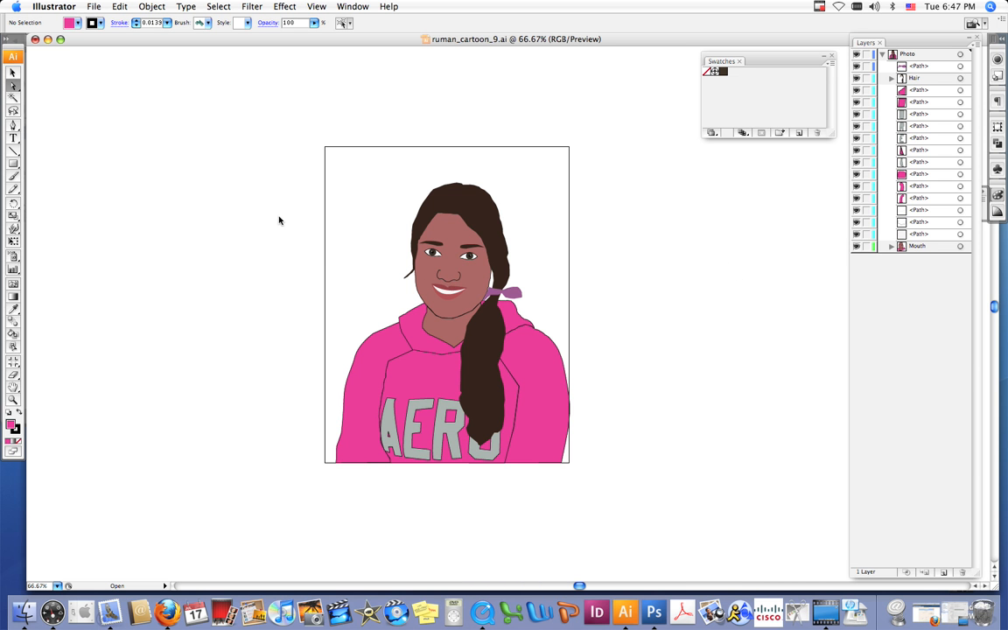
Draw an 8.5 × 11 in background rectangle covering the artboard and move it beneath the Mouth sublayer.
{"action": "left_click", "coordinate": [13, 165]}
{"action": "left_click_drag", "start_coordinate": [324, 146], "coordinate": [569, 463]}
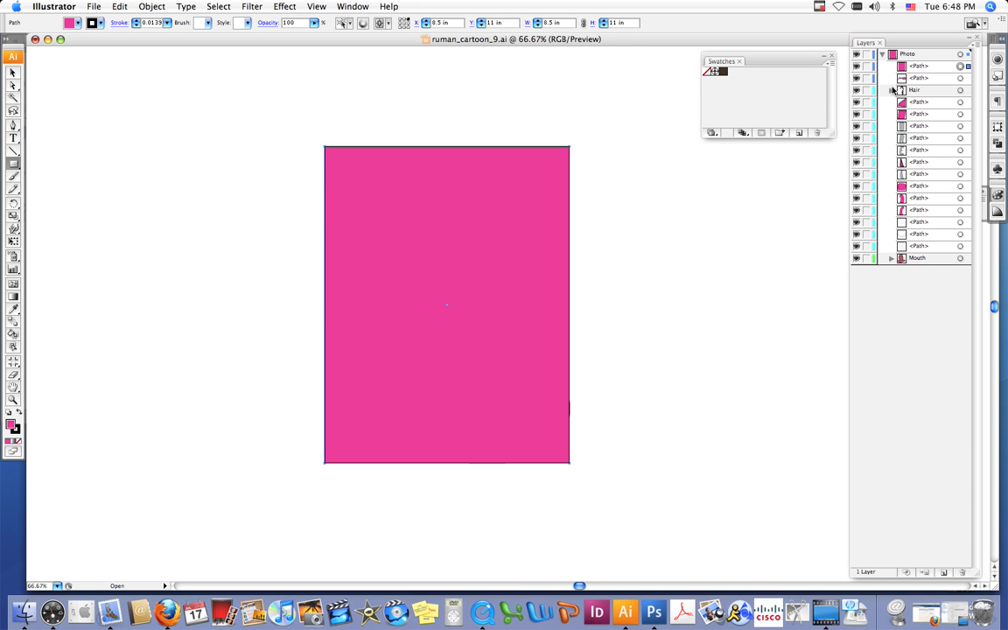
{"action": "mouse_move", "coordinate": [918, 68]}
{"action": "left_mouse_down"}
{"action": "mouse_move", "coordinate": [938, 145]}
{"action": "mouse_move", "coordinate": [935, 266]}
{"action": "left_mouse_up"}
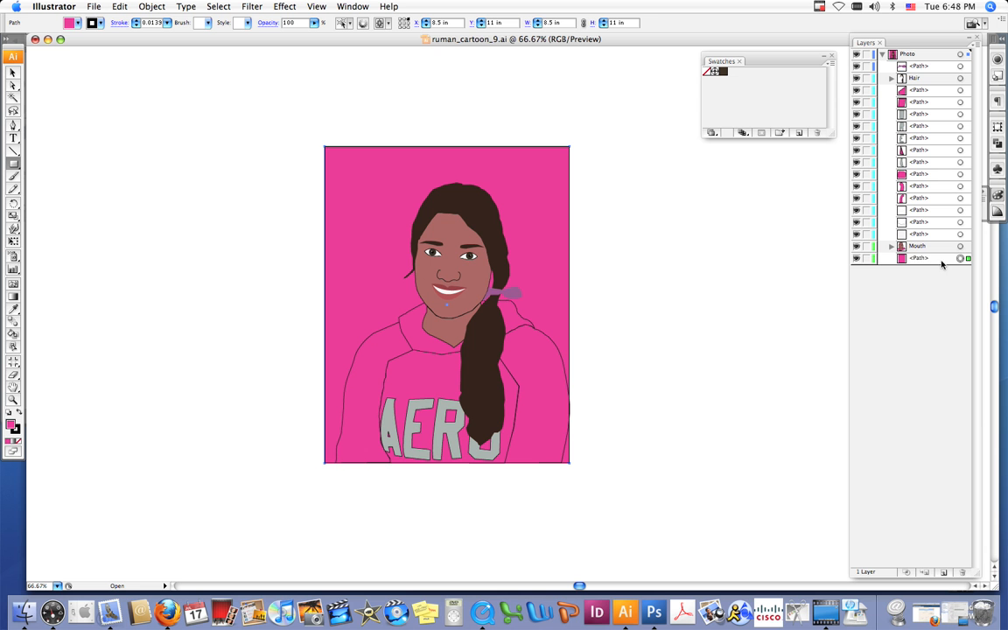
{"action": "left_click", "coordinate": [939, 262]}
Load the Brights gradient swatch library and group it with the document swatches beside the artwork.
{"action": "left_click_drag", "start_coordinate": [823, 60], "coordinate": [997, 237]}
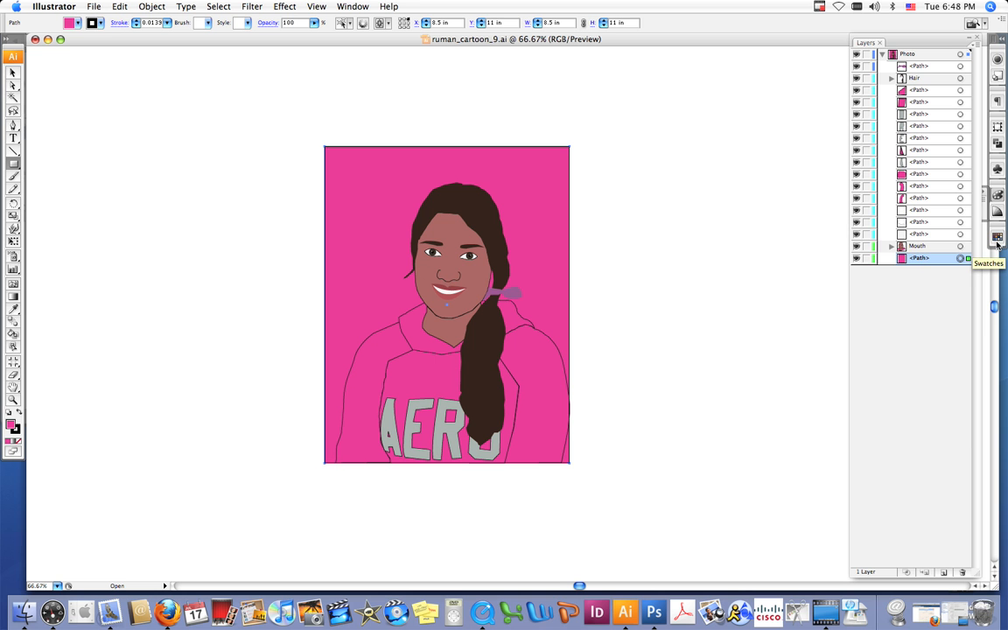
{"action": "left_click", "coordinate": [997, 243]}
{"action": "left_click_drag", "start_coordinate": [948, 235], "coordinate": [737, 82]}
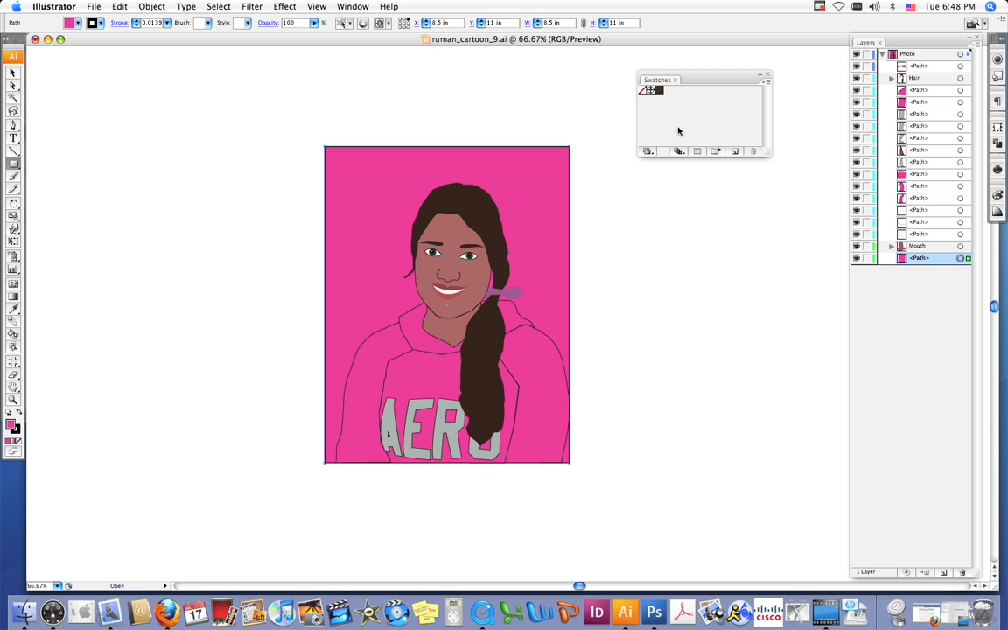
{"action": "left_click", "coordinate": [767, 82]}
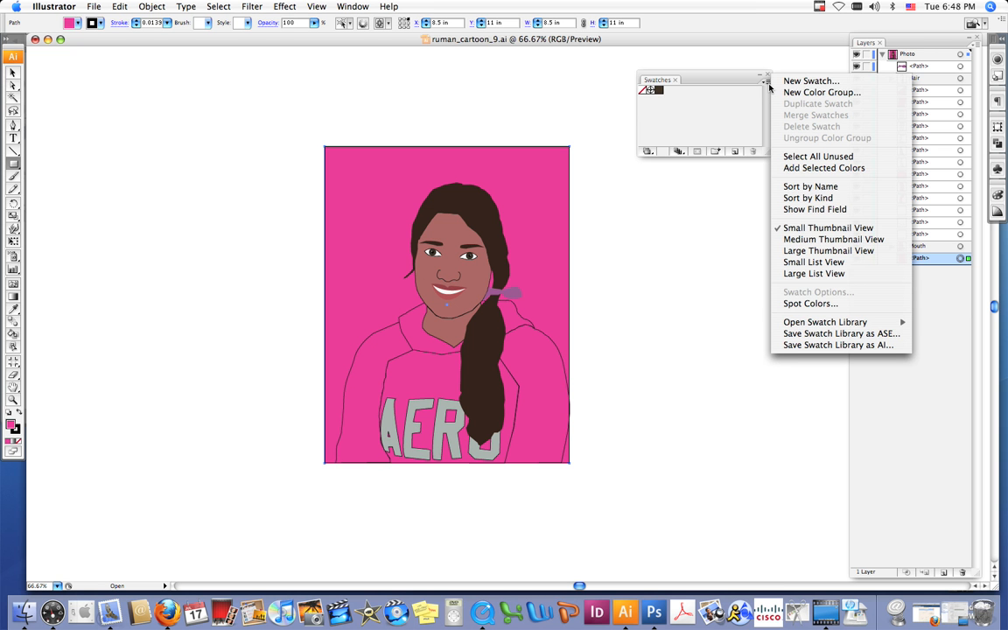
{"action": "mouse_move", "coordinate": [854, 325]}
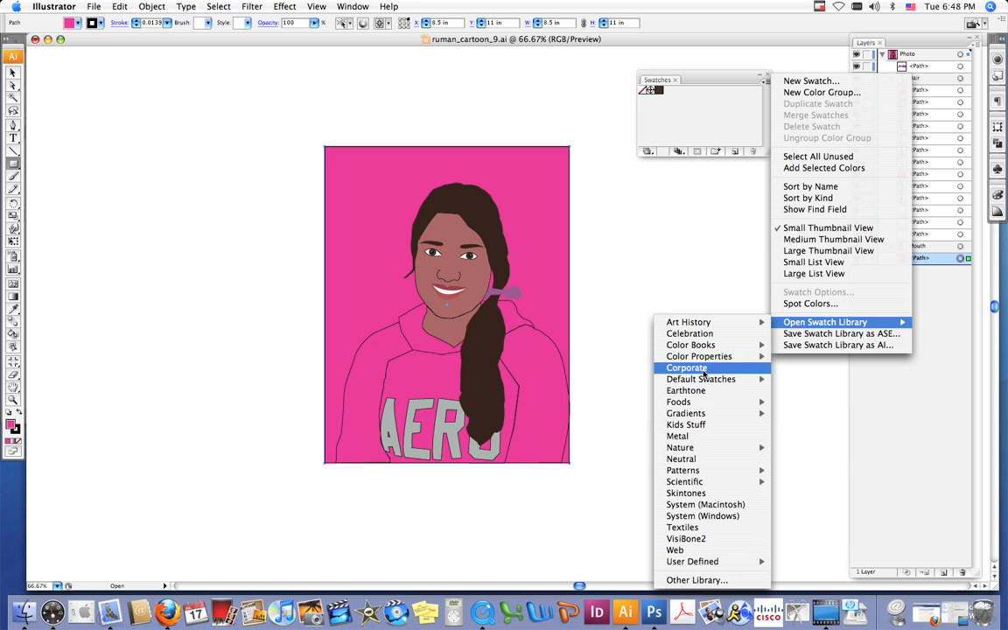
{"action": "mouse_move", "coordinate": [701, 417]}
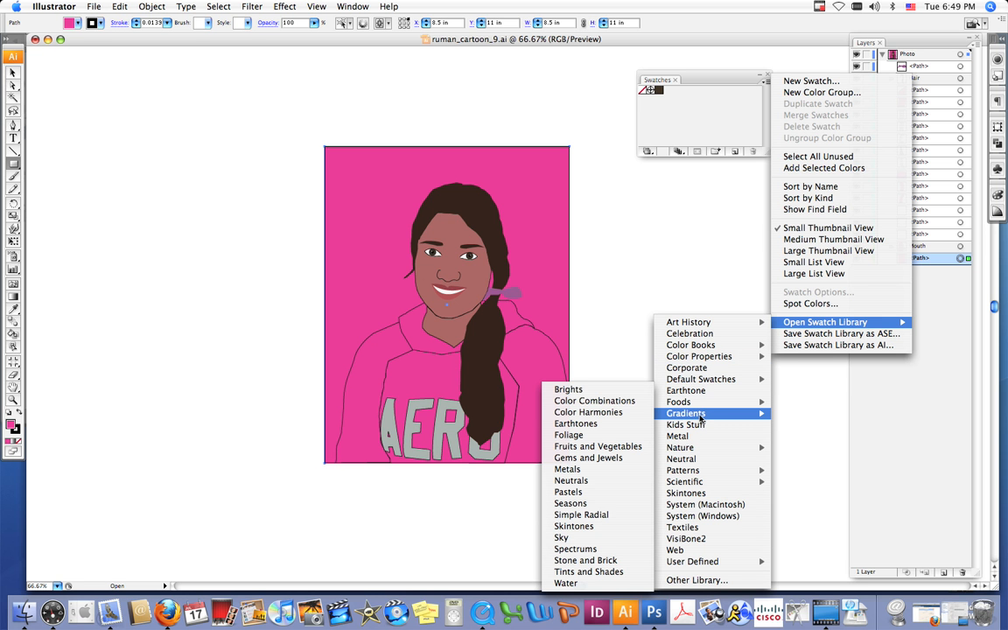
{"action": "left_click", "coordinate": [614, 392]}
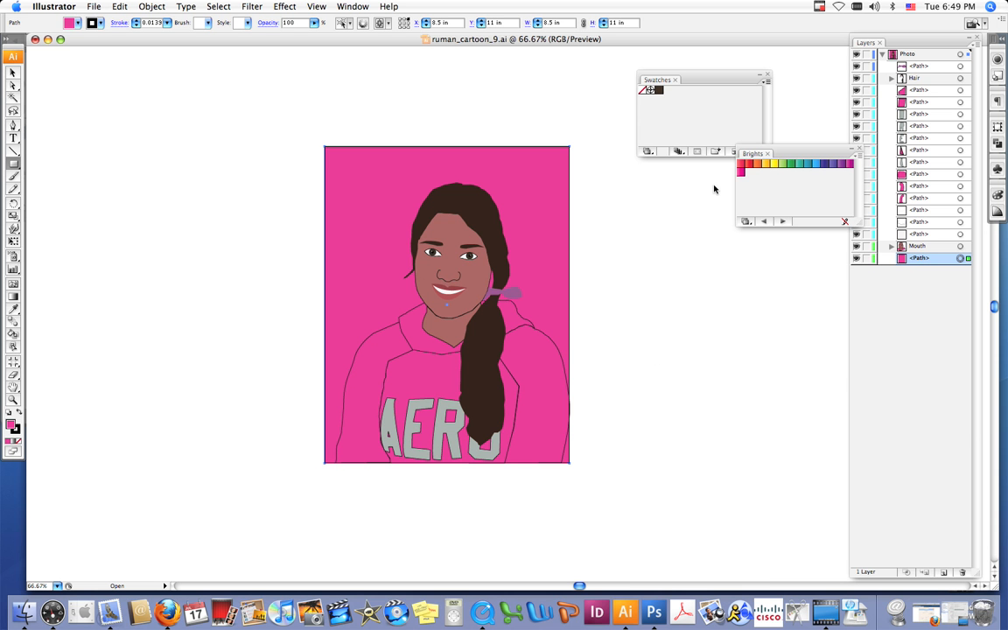
{"action": "left_click_drag", "start_coordinate": [751, 152], "coordinate": [702, 80]}
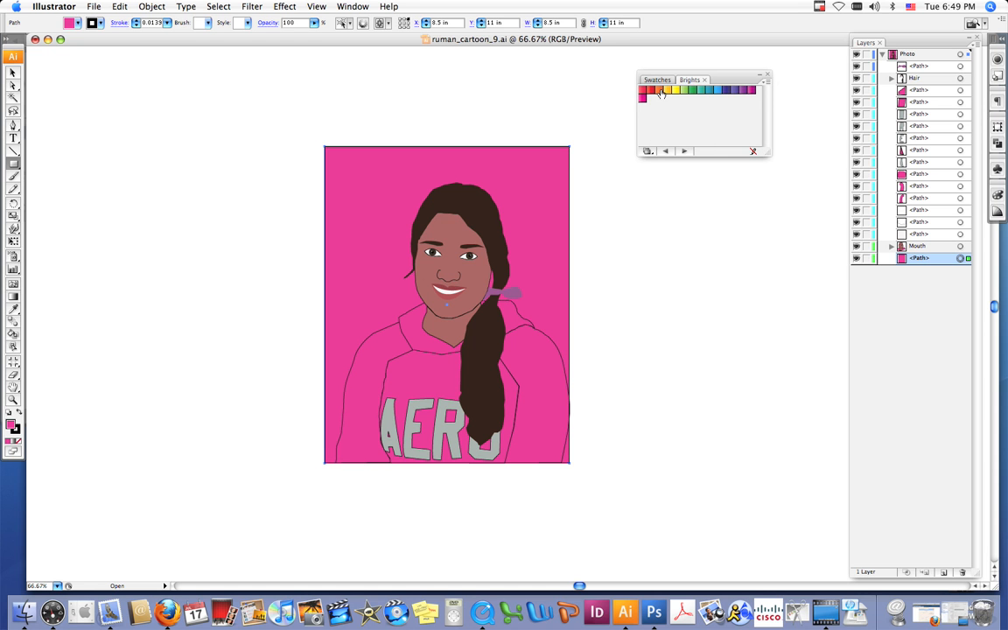
Try several Brights gradients on the background rectangle, ending with the orange one.
{"action": "left_click", "coordinate": [742, 91]}
{"action": "left_click", "coordinate": [735, 91]}
{"action": "left_click", "coordinate": [725, 91]}
{"action": "left_click", "coordinate": [717, 91]}
{"action": "left_click", "coordinate": [709, 91]}
{"action": "left_click", "coordinate": [700, 91]}
{"action": "left_click", "coordinate": [692, 91]}
{"action": "left_click", "coordinate": [683, 91]}
{"action": "left_click", "coordinate": [676, 91]}
{"action": "left_click", "coordinate": [658, 91]}
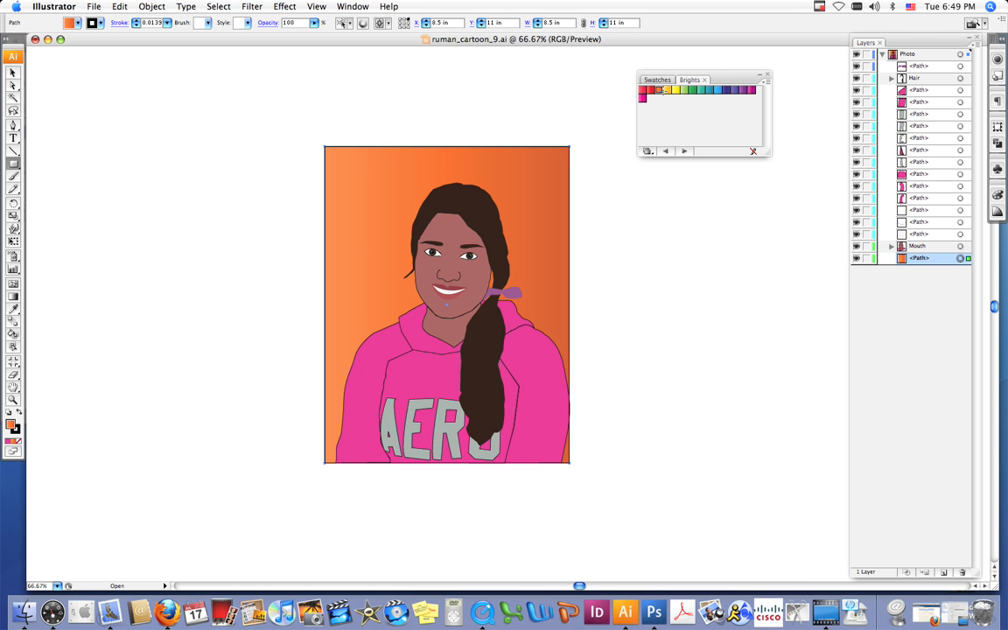
View the artwork at 100% with the background deselected and pick through the Brights gradients.
{"action": "left_click", "coordinate": [14, 73]}
{"action": "key", "text": "super+1"}
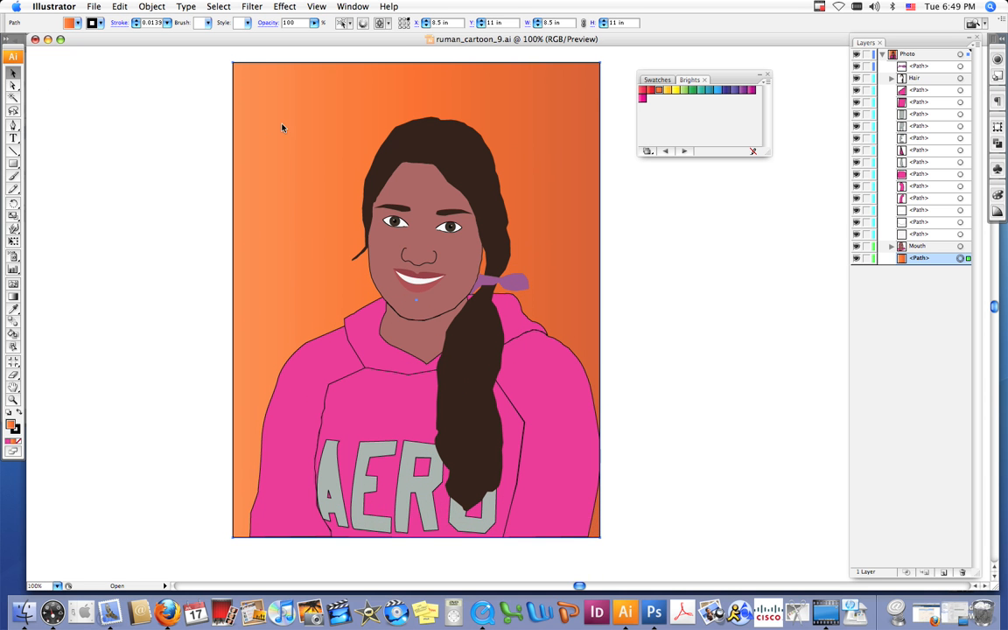
{"action": "scroll", "coordinate": [260, 132], "scroll_direction": "up", "scroll_amount": 3}
{"action": "left_click", "coordinate": [184, 164]}
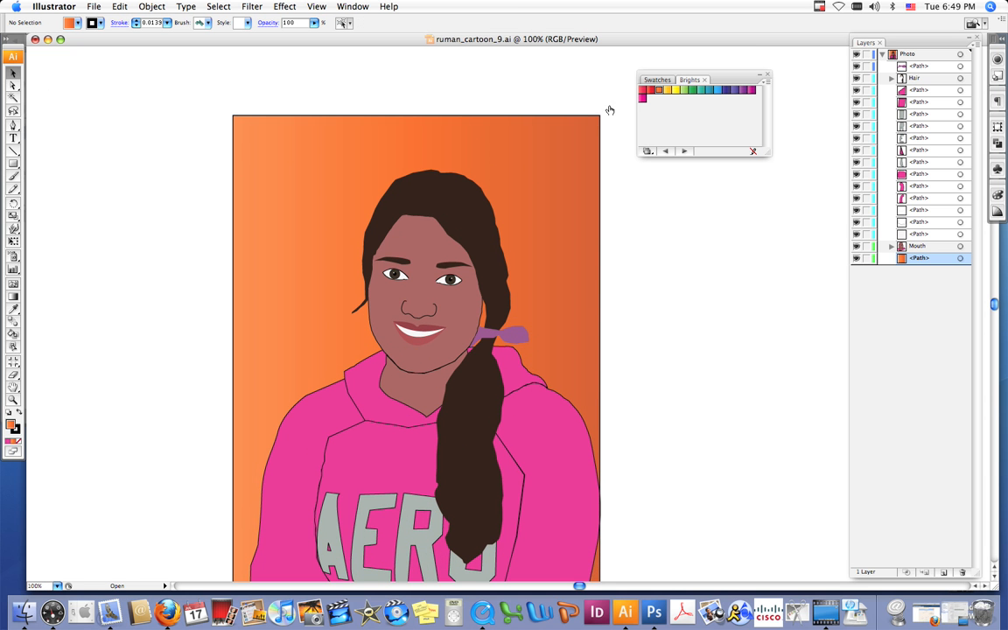
{"action": "left_click", "coordinate": [666, 90]}
{"action": "left_click", "coordinate": [675, 90]}
{"action": "left_click", "coordinate": [690, 90]}
{"action": "left_click", "coordinate": [701, 90]}
{"action": "left_click", "coordinate": [710, 91]}
{"action": "left_click", "coordinate": [721, 90]}
{"action": "left_click", "coordinate": [735, 91]}
Select the background rectangle, inspect its upper-right corner at 600%, and return to the whole artboard.
{"action": "left_click", "coordinate": [574, 138]}
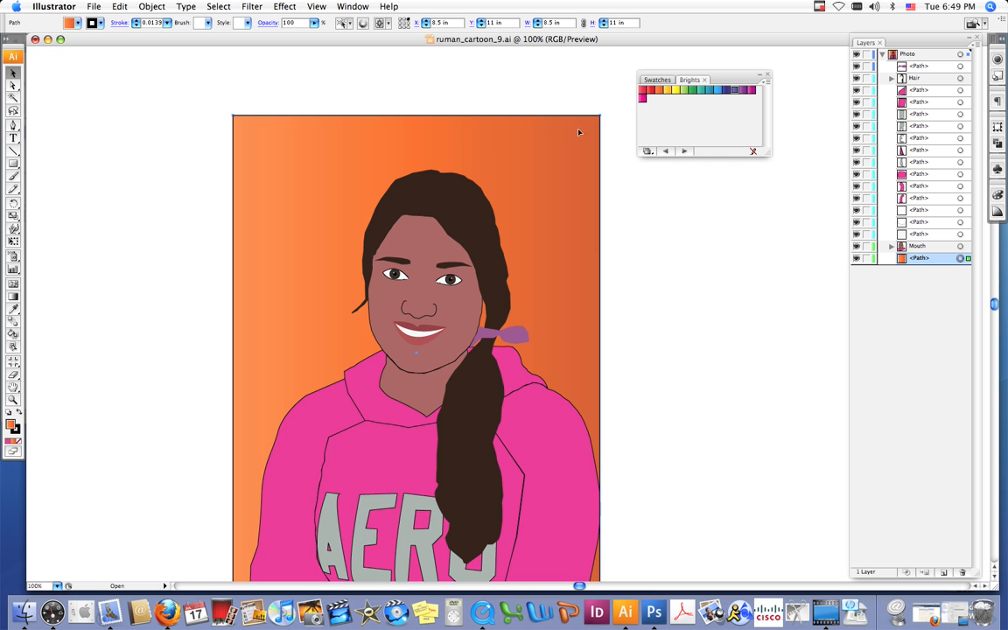
{"action": "key", "text": "super+equal"}
{"action": "key", "text": "super+equal"}
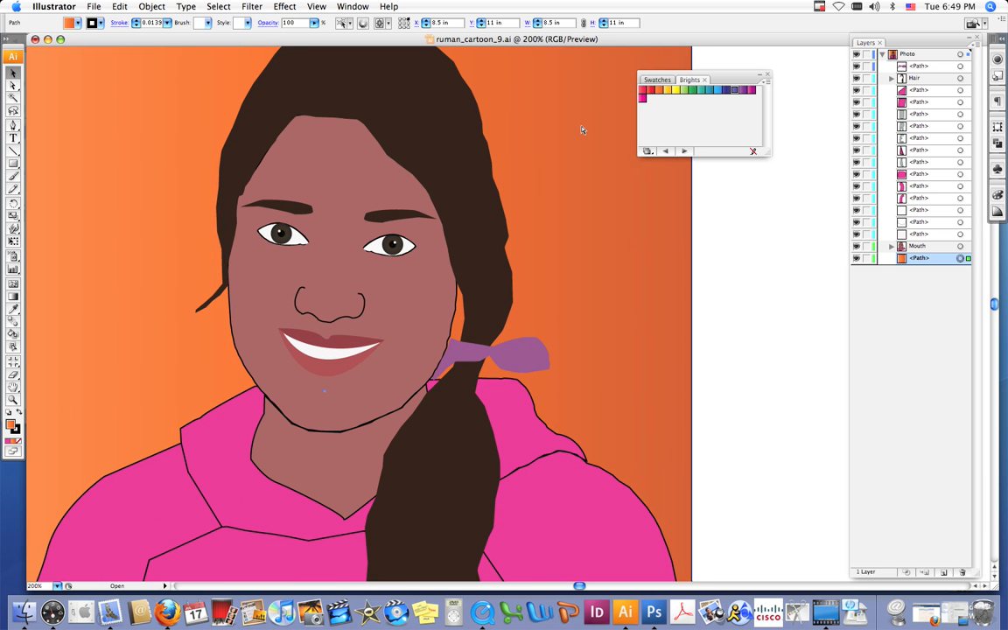
{"action": "left_click_drag", "start_coordinate": [602, 97], "coordinate": [429, 366]}
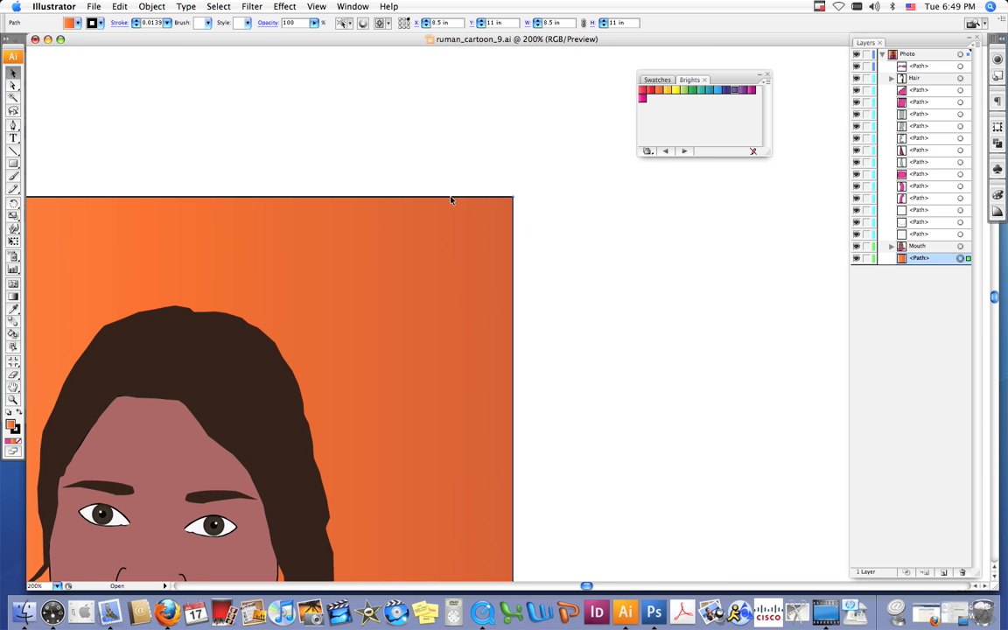
{"action": "key", "text": "super+equal"}
{"action": "key", "text": "super+equal"}
{"action": "key", "text": "super+equal"}
{"action": "left_click_drag", "start_coordinate": [504, 128], "coordinate": [454, 410]}
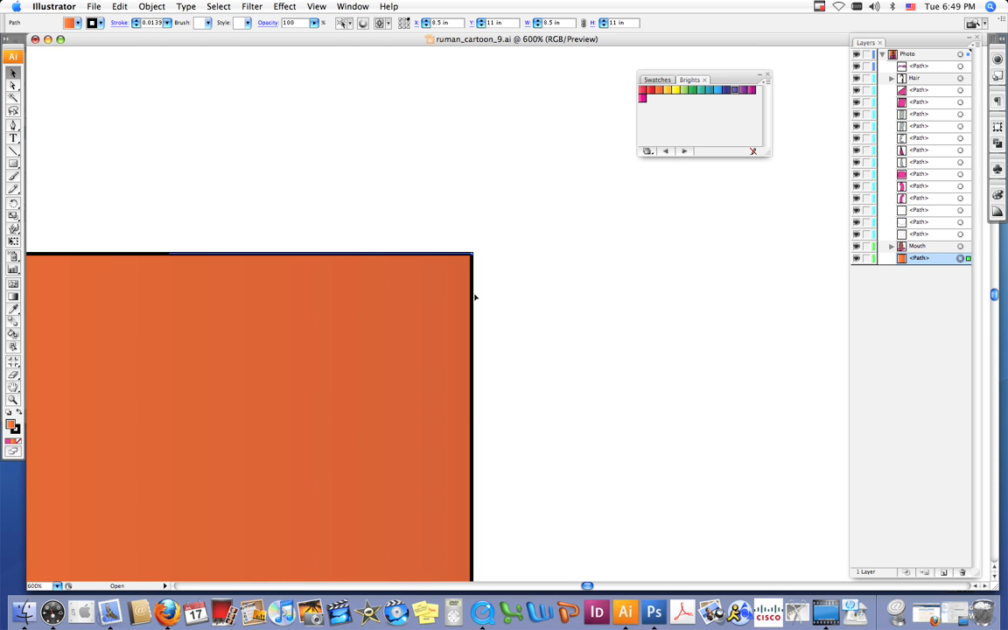
{"action": "key", "text": "super+0"}
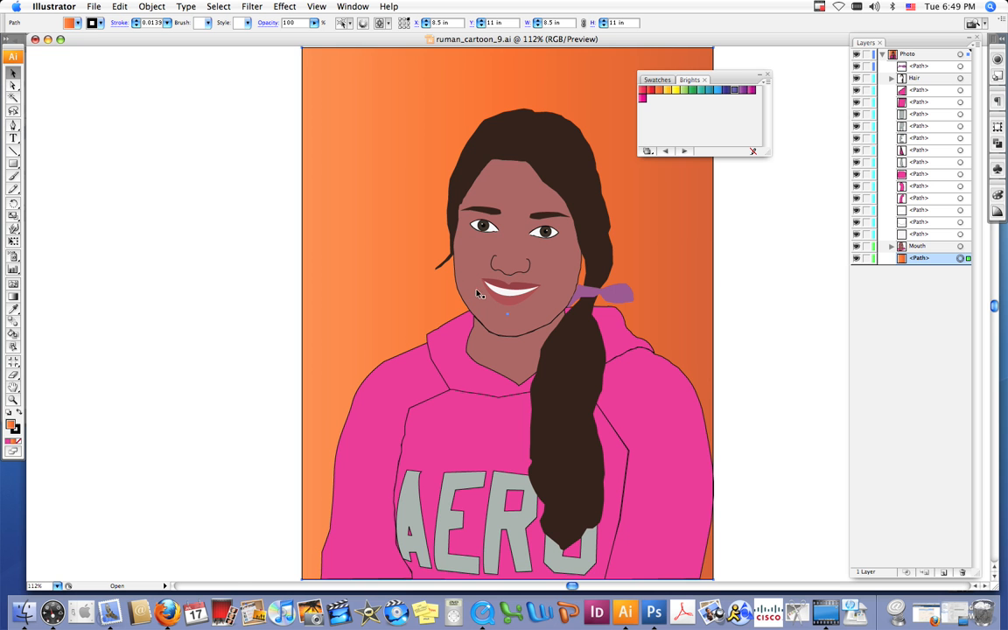
{"action": "left_click_drag", "start_coordinate": [535, 248], "coordinate": [420, 249]}
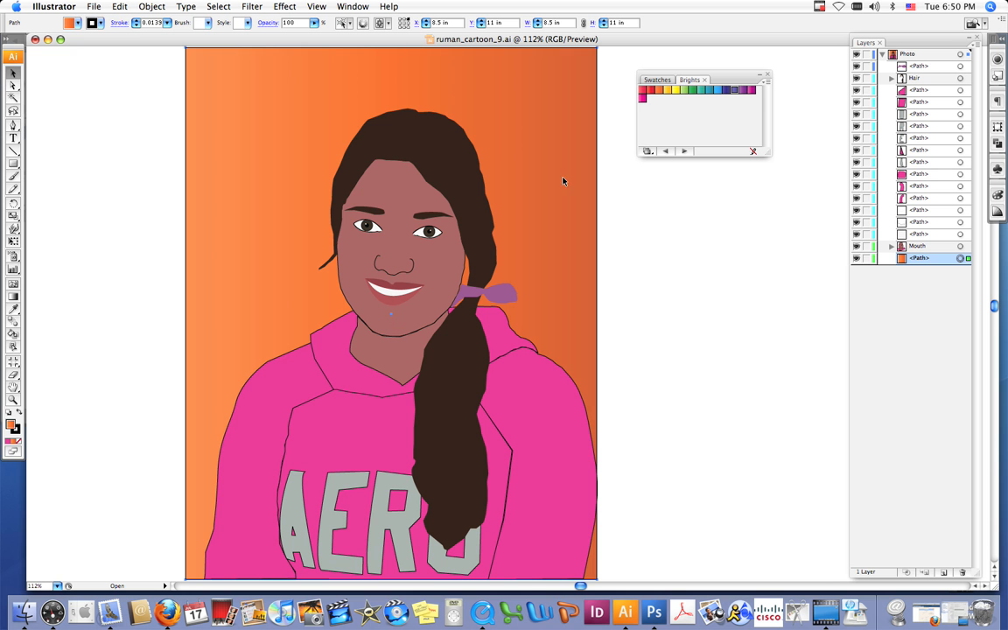
Try more Brights gradients on the selected background, from red through yellow to the dark green one.
{"action": "left_click", "coordinate": [649, 90]}
{"action": "left_click", "coordinate": [658, 90]}
{"action": "left_click", "coordinate": [674, 91]}
{"action": "left_click", "coordinate": [676, 91]}
{"action": "left_click", "coordinate": [684, 90]}
{"action": "left_click", "coordinate": [692, 90]}
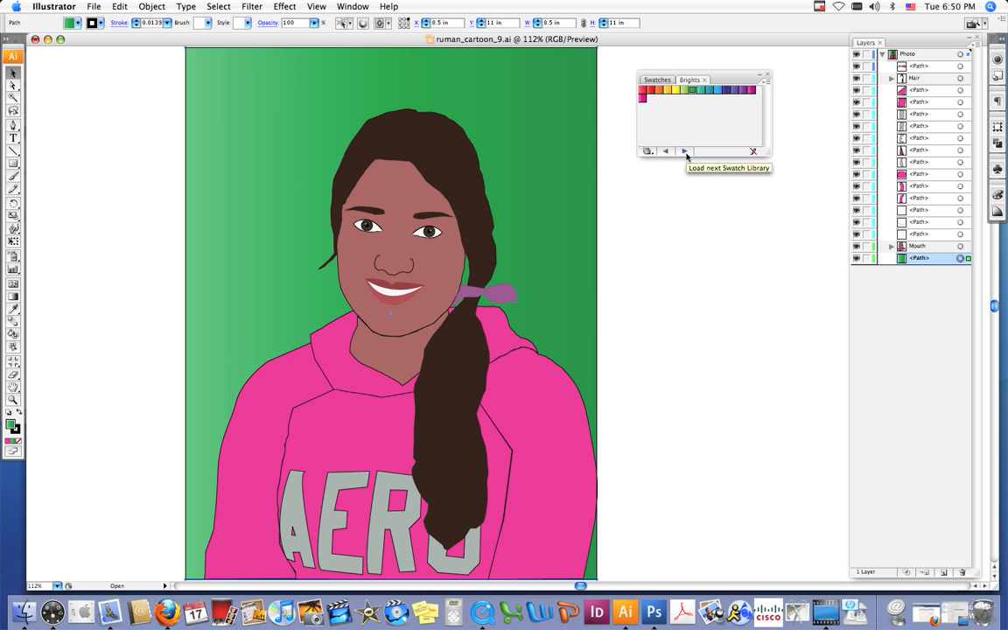
Try gradients from the Color Combinations library and the swatch library following it on the background.
{"action": "left_click", "coordinate": [684, 152]}
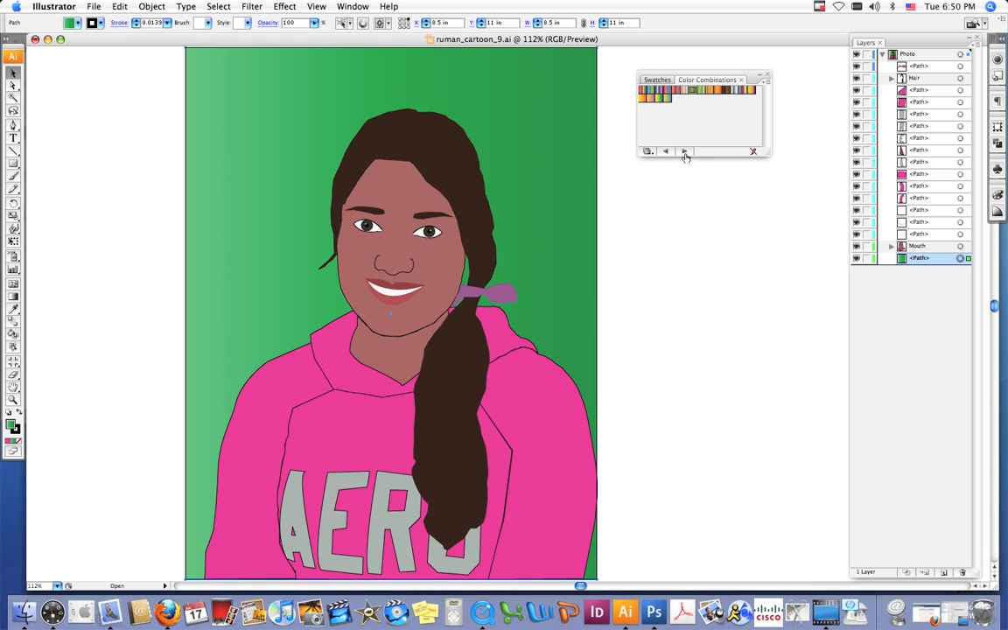
{"action": "left_click", "coordinate": [676, 98]}
{"action": "left_click", "coordinate": [667, 98]}
{"action": "left_click", "coordinate": [684, 151]}
{"action": "left_click", "coordinate": [710, 100]}
{"action": "left_click", "coordinate": [717, 98]}
{"action": "left_click", "coordinate": [726, 98]}
{"action": "left_click", "coordinate": [734, 90]}
Advance to the Foliage gradient library and try its green gradients on the background, ending with olive green.
{"action": "left_click", "coordinate": [686, 150]}
{"action": "left_click", "coordinate": [645, 98]}
{"action": "left_click", "coordinate": [650, 92]}
{"action": "left_click", "coordinate": [658, 91]}
{"action": "left_click", "coordinate": [667, 90]}
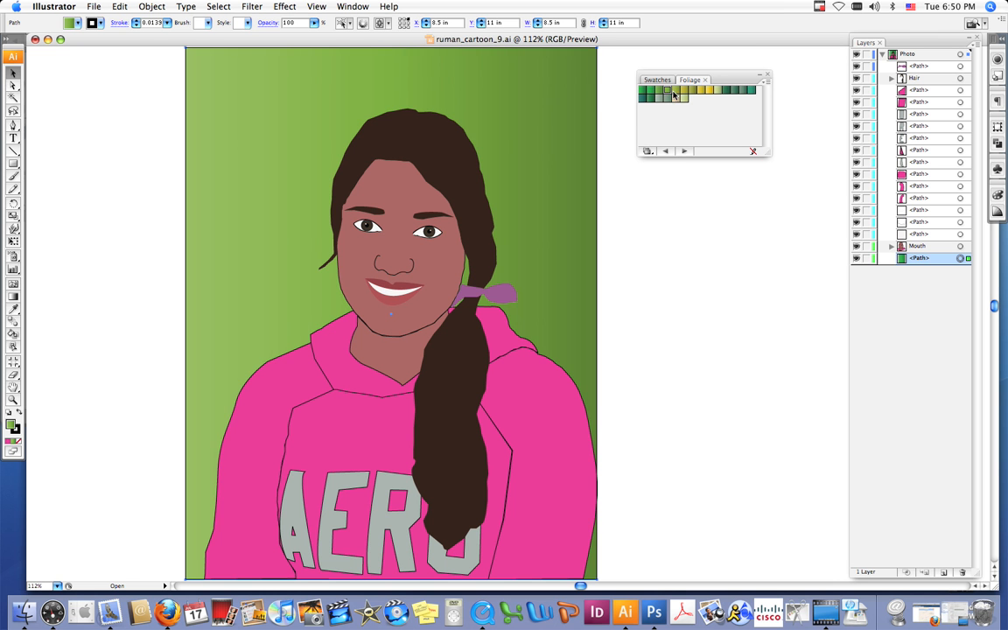
{"action": "left_click", "coordinate": [675, 90]}
Load the Fruits and Vegetables gradient library and fill the background with its dark blue-purple gradient.
{"action": "left_click", "coordinate": [684, 150]}
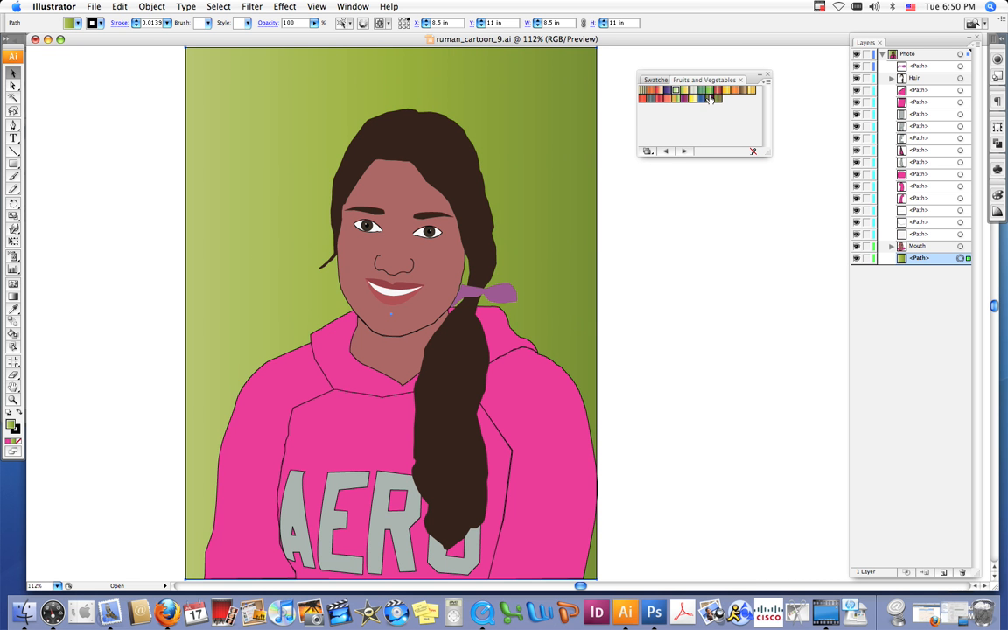
{"action": "left_click", "coordinate": [715, 92]}
{"action": "left_click", "coordinate": [703, 90]}
{"action": "left_click", "coordinate": [692, 90]}
{"action": "left_click", "coordinate": [685, 98]}
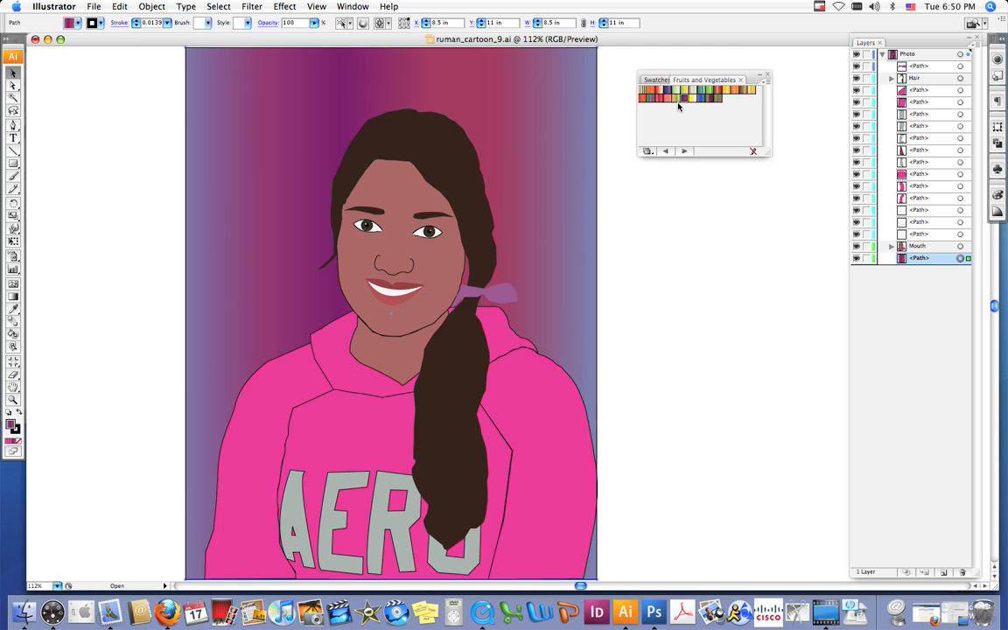
{"action": "left_click", "coordinate": [660, 98]}
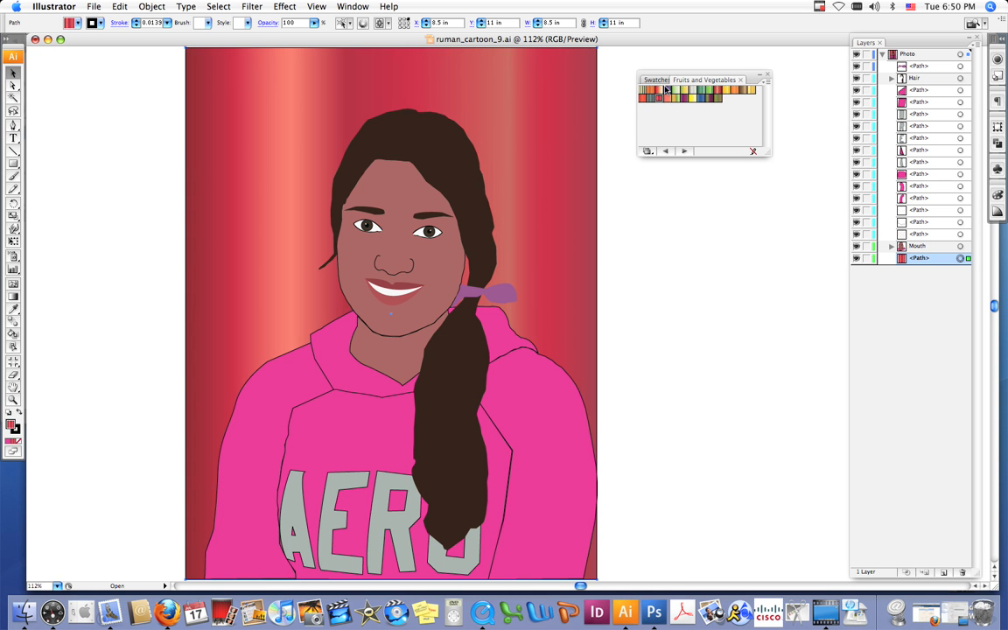
{"action": "left_click", "coordinate": [668, 89]}
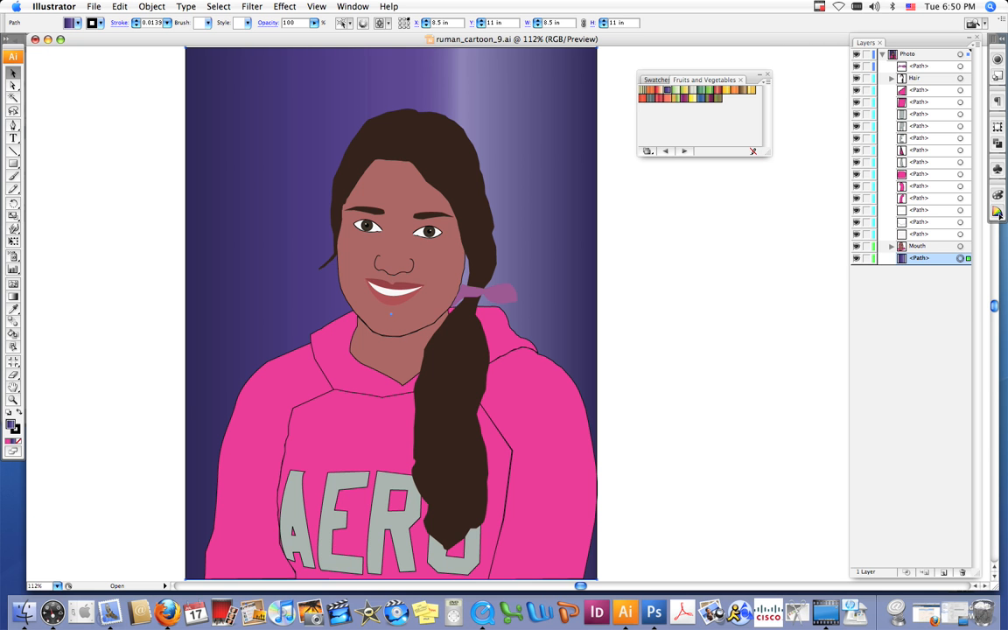
Open the gradient settings and place them just below the swatches.
{"action": "left_click", "coordinate": [354, 6]}
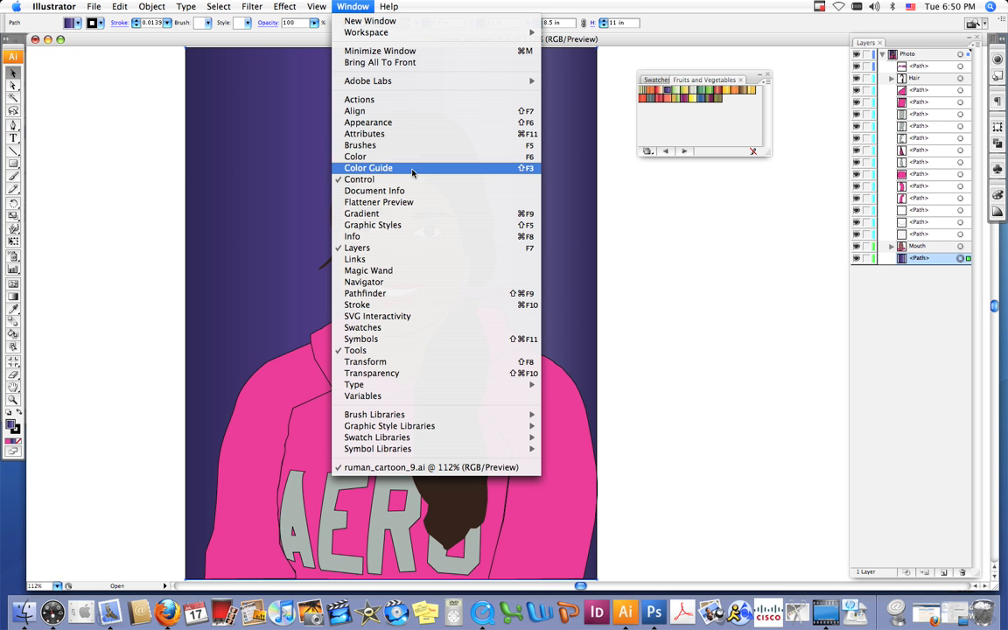
{"action": "left_click", "coordinate": [375, 217]}
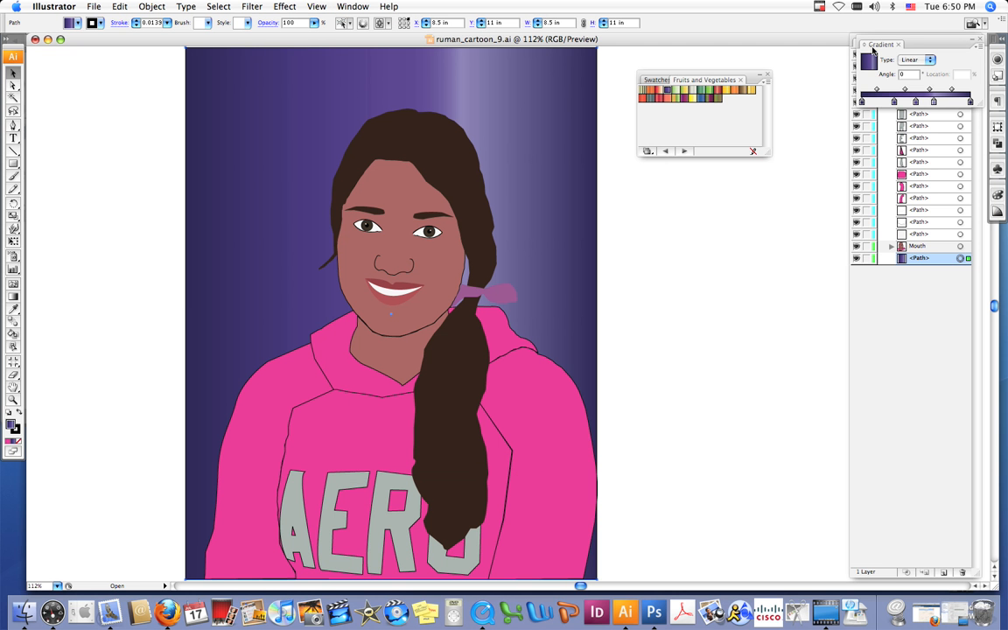
{"action": "left_click_drag", "start_coordinate": [772, 101], "coordinate": [658, 190]}
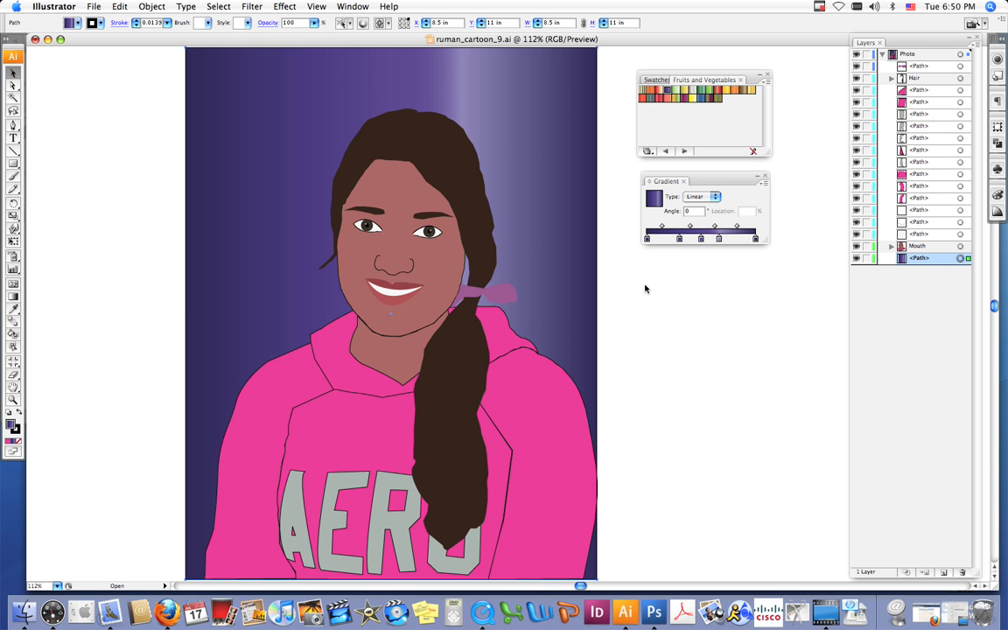
Try the Radial gradient type on the background and switch it back to Linear.
{"action": "left_click", "coordinate": [697, 197]}
{"action": "left_click", "coordinate": [707, 184]}
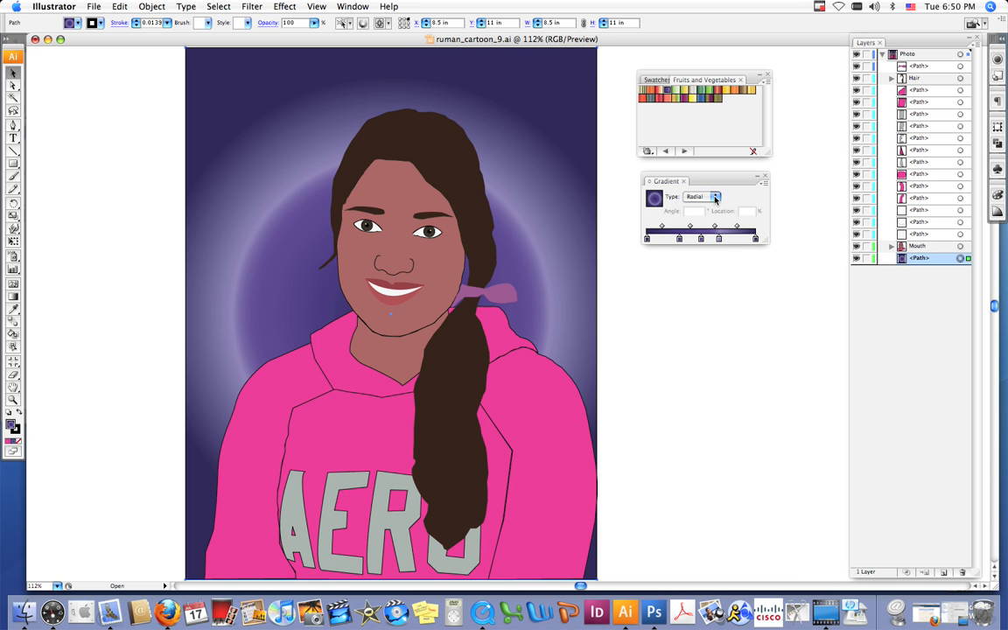
{"action": "left_click", "coordinate": [715, 199]}
{"action": "left_click", "coordinate": [700, 183]}
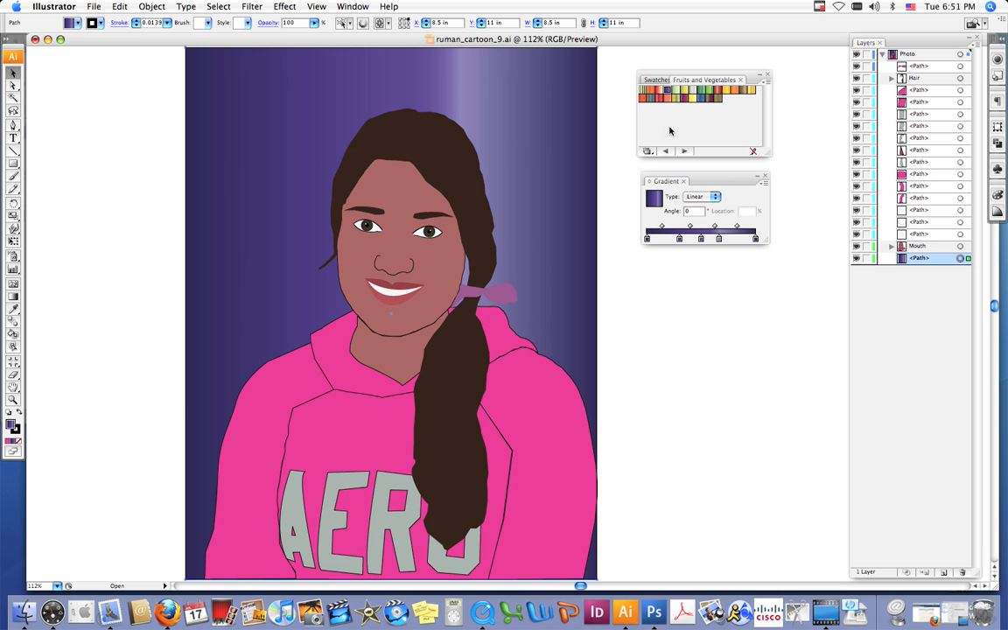
Load the Basic CMYK default swatch library and place it just below the gradient settings.
{"action": "left_click", "coordinate": [652, 80]}
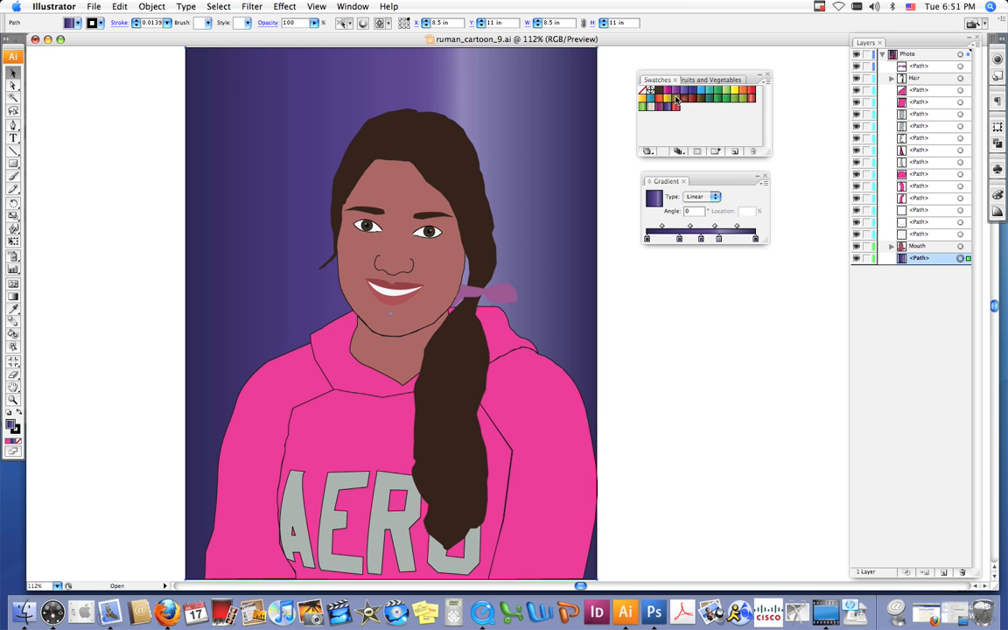
{"action": "left_click", "coordinate": [766, 81]}
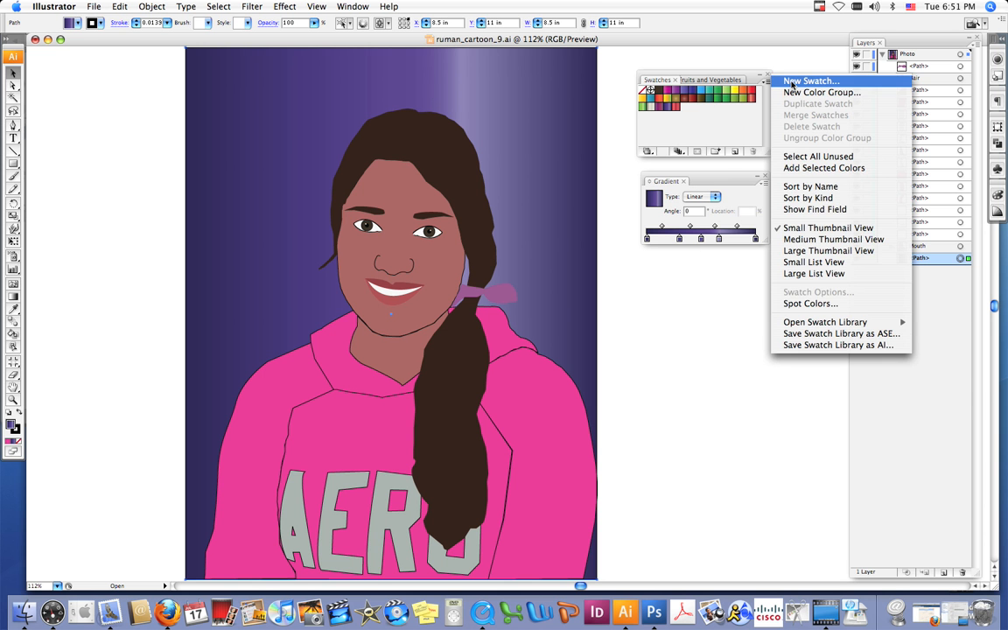
{"action": "mouse_move", "coordinate": [827, 322]}
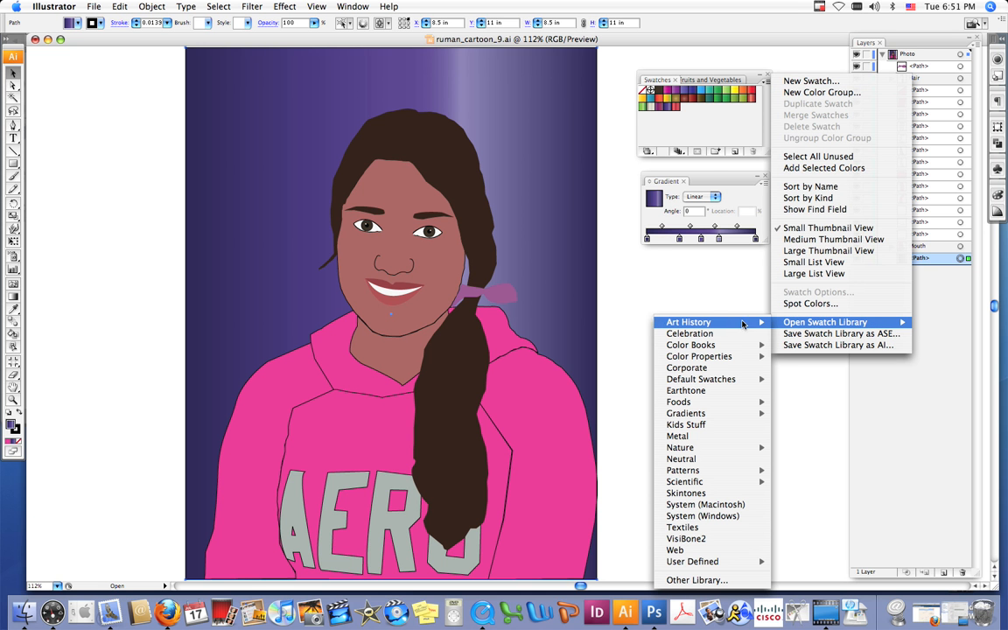
{"action": "mouse_move", "coordinate": [725, 324]}
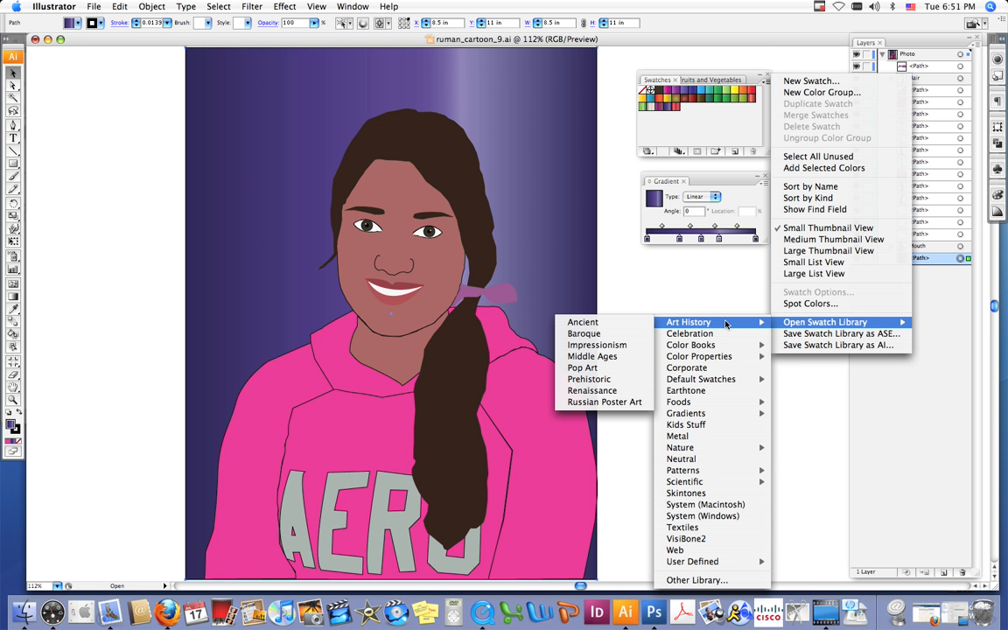
{"action": "mouse_move", "coordinate": [692, 379]}
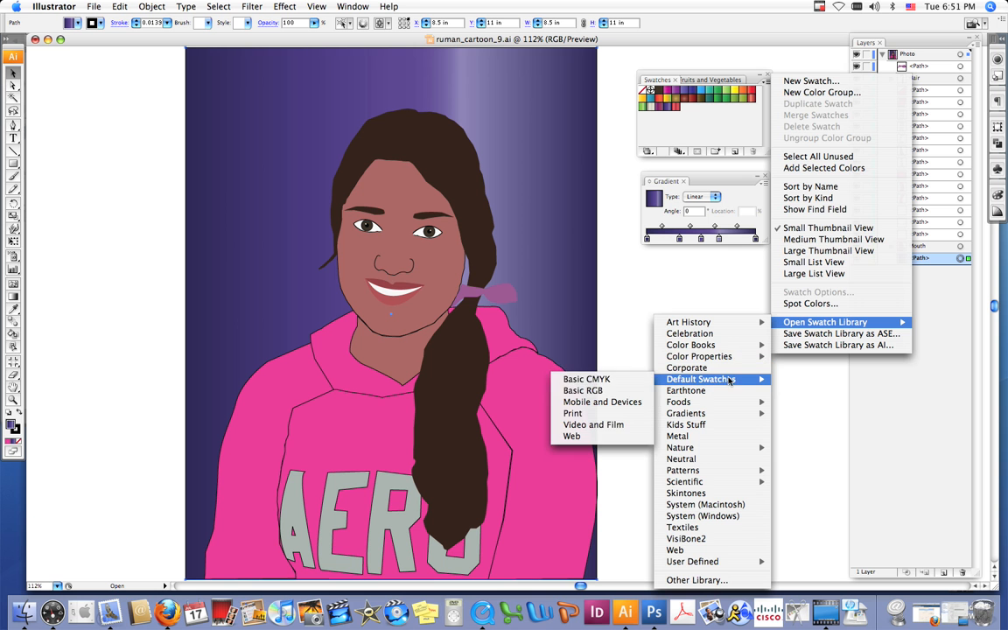
{"action": "left_click", "coordinate": [586, 385]}
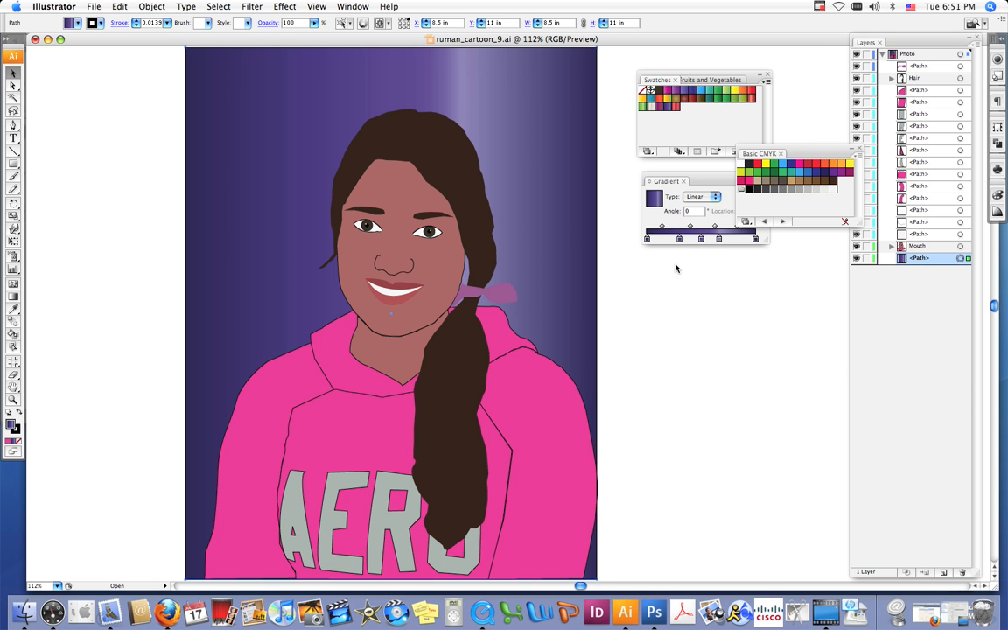
{"action": "left_click_drag", "start_coordinate": [763, 154], "coordinate": [635, 236]}
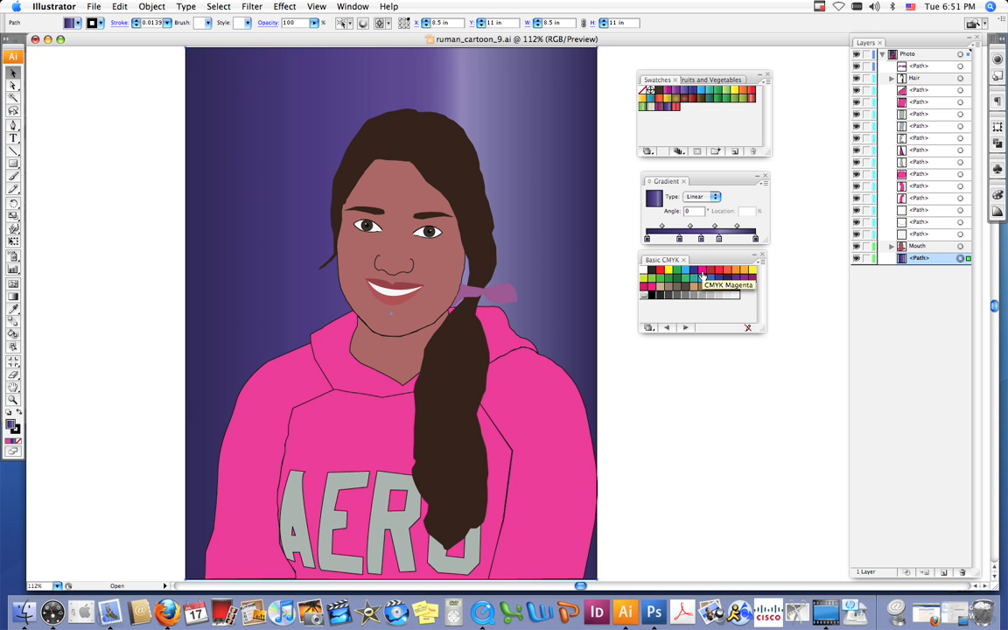
Try a green color stop in the background gradient at about 24%, shift it to about 19%, and remove it.
{"action": "left_click_drag", "start_coordinate": [669, 280], "coordinate": [673, 240]}
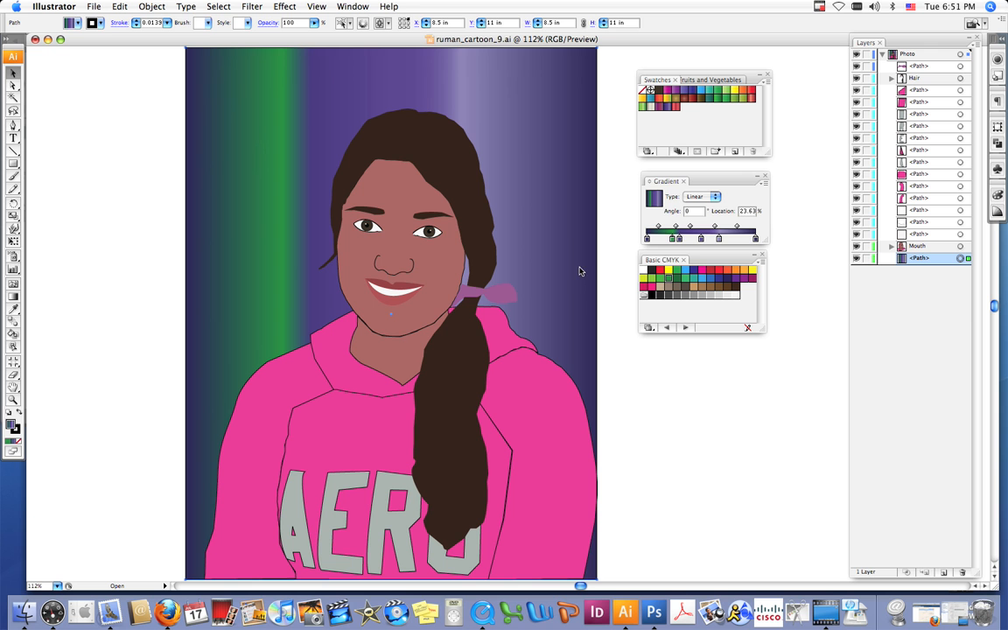
{"action": "mouse_move", "coordinate": [672, 240]}
{"action": "left_mouse_down"}
{"action": "mouse_move", "coordinate": [680, 241]}
{"action": "mouse_move", "coordinate": [666, 242]}
{"action": "left_mouse_up"}
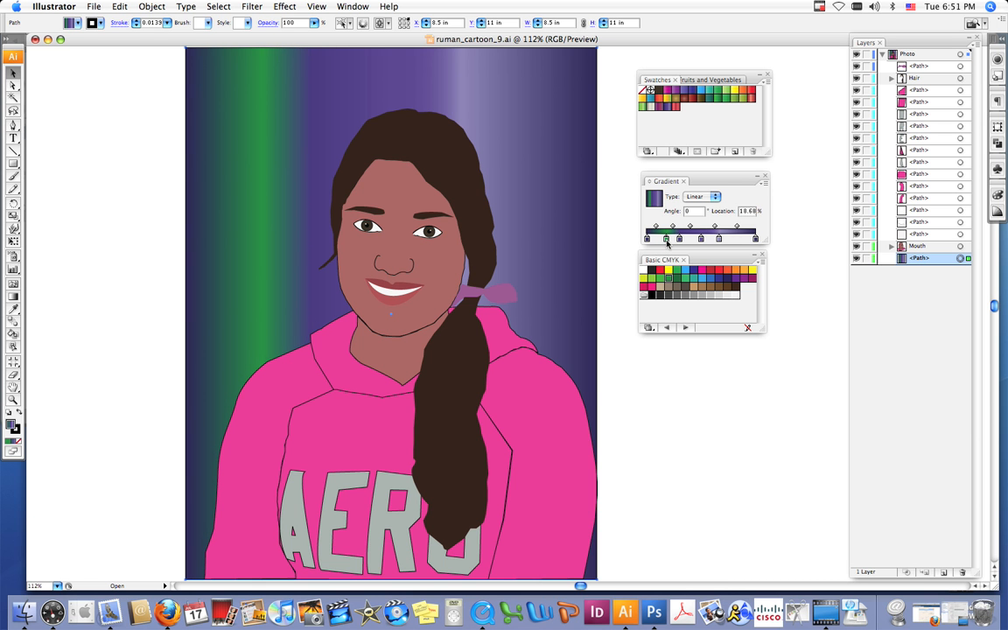
{"action": "left_click_drag", "start_coordinate": [666, 240], "coordinate": [623, 261]}
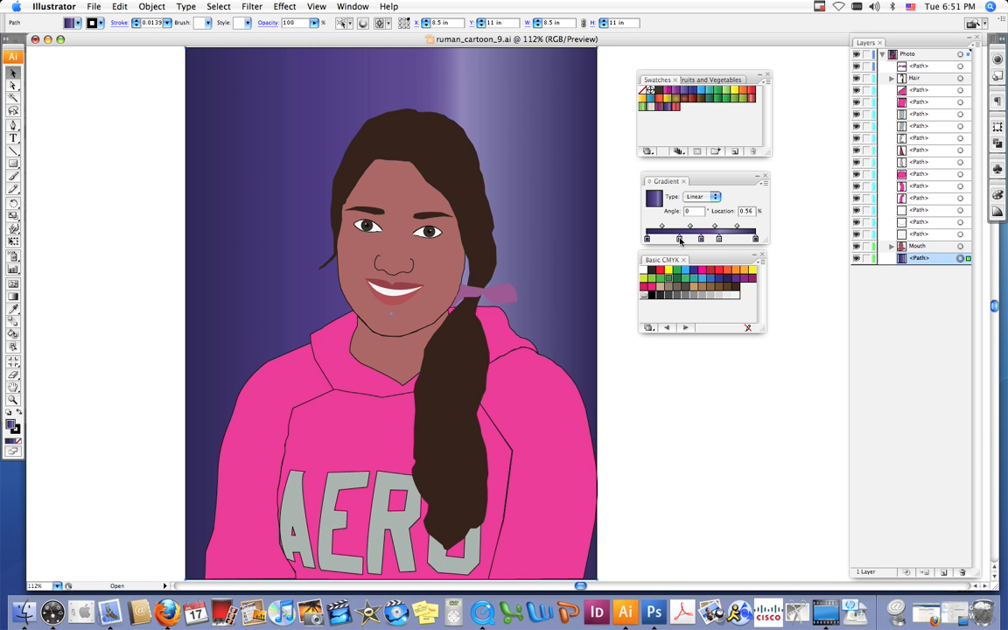
Remove the background gradient's second color stop and move the light purple middle stop to about 27%.
{"action": "left_click_drag", "start_coordinate": [680, 240], "coordinate": [613, 219]}
{"action": "left_click_drag", "start_coordinate": [701, 238], "coordinate": [675, 244]}
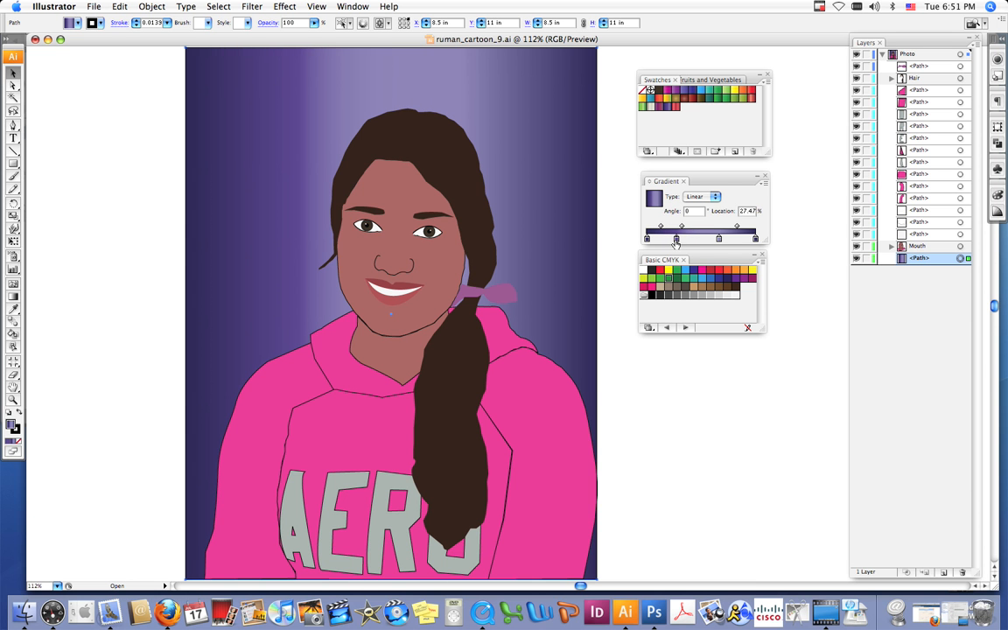
Try orange and red color stops in the background gradient and set its type to Radial.
{"action": "left_click_drag", "start_coordinate": [735, 271], "coordinate": [725, 234]}
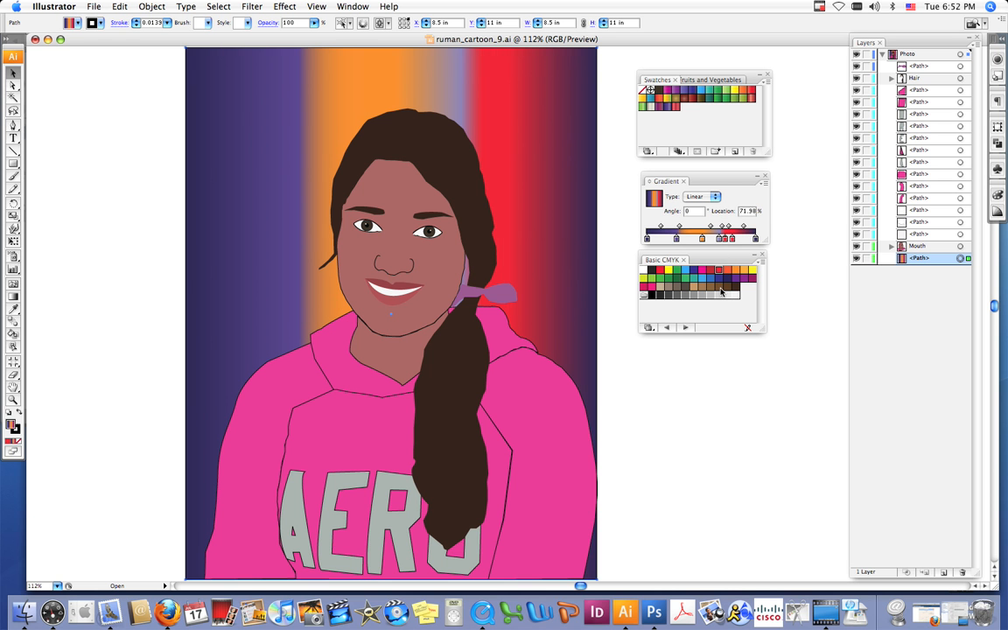
{"action": "left_click", "coordinate": [704, 196]}
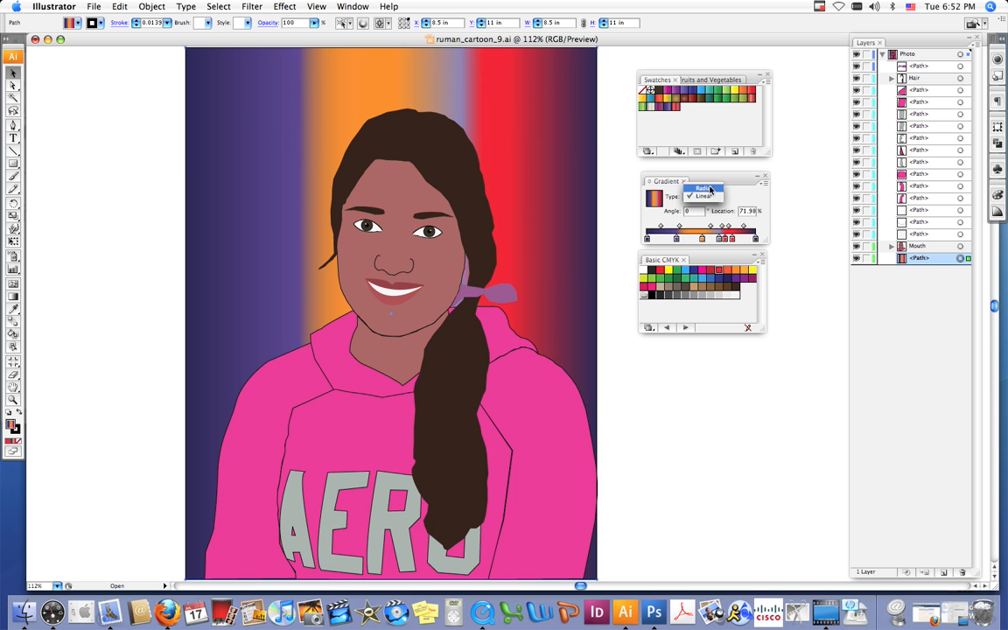
{"action": "left_click", "coordinate": [708, 187]}
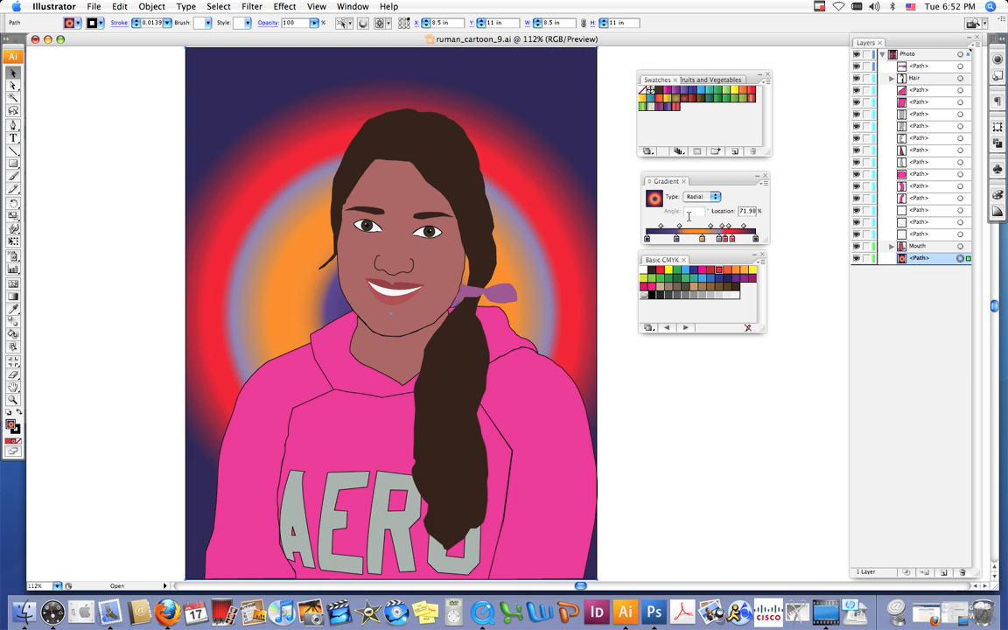
Try locations of 90%, 150%, 100% and 5% for the selected red stop in the radial gradient.
{"action": "double_click", "coordinate": [750, 212]}
{"action": "type", "text": "90"}
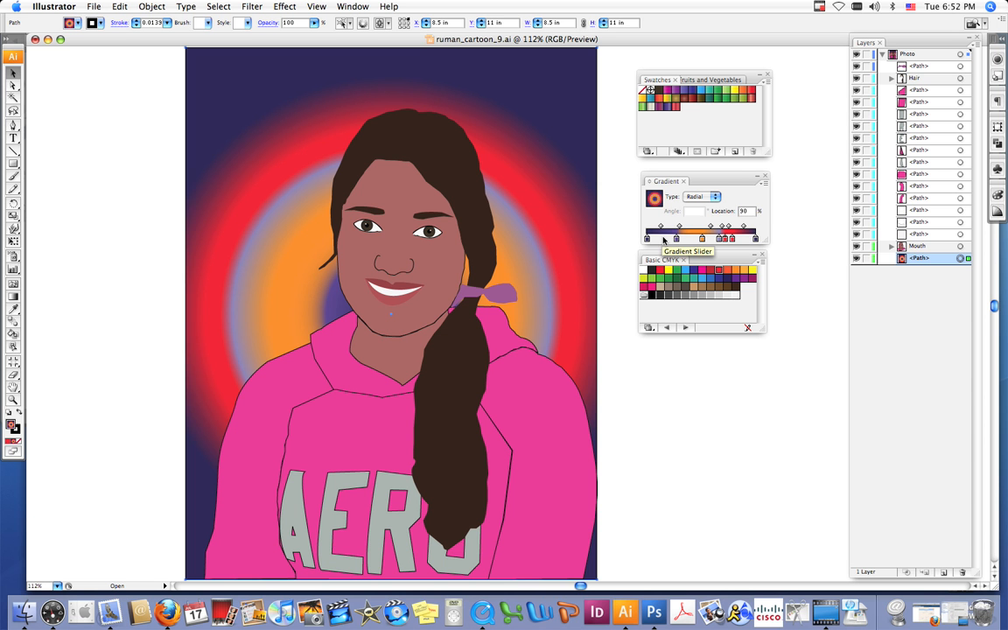
{"action": "key", "text": "Return"}
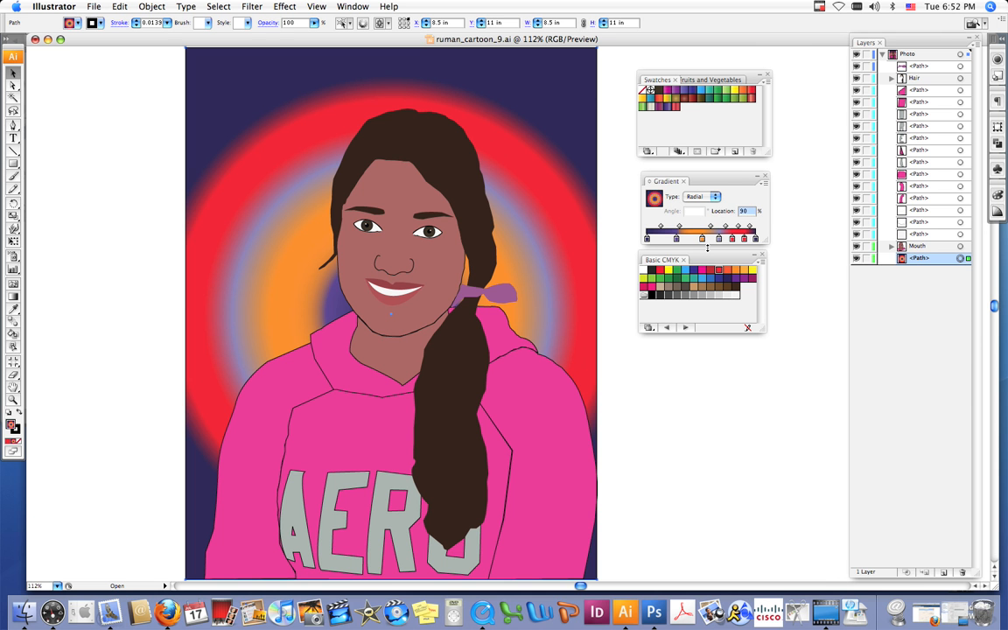
{"action": "type", "text": "150"}
{"action": "key", "text": "Return"}
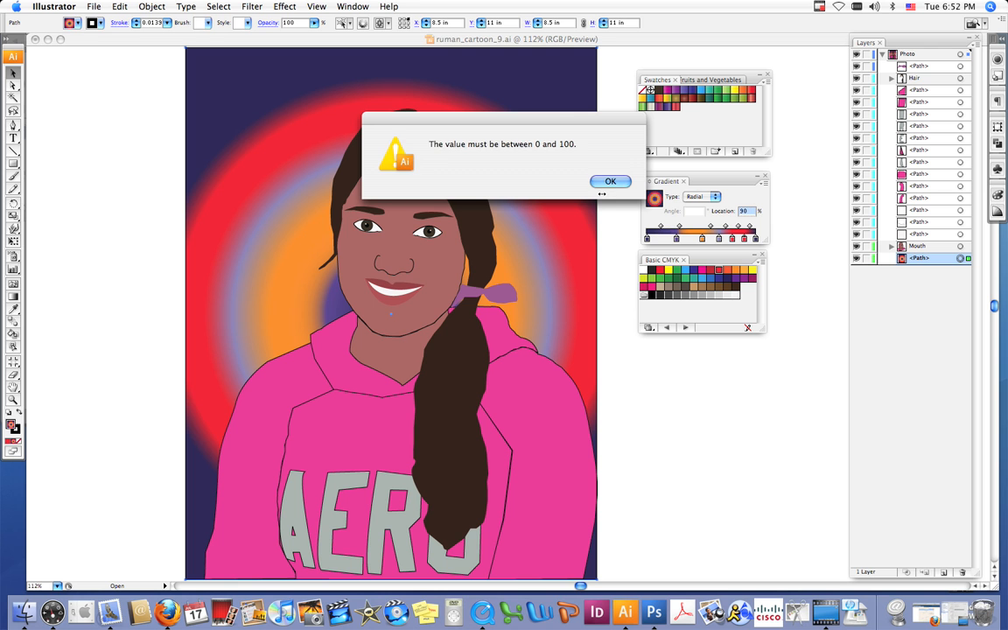
{"action": "left_click", "coordinate": [608, 183]}
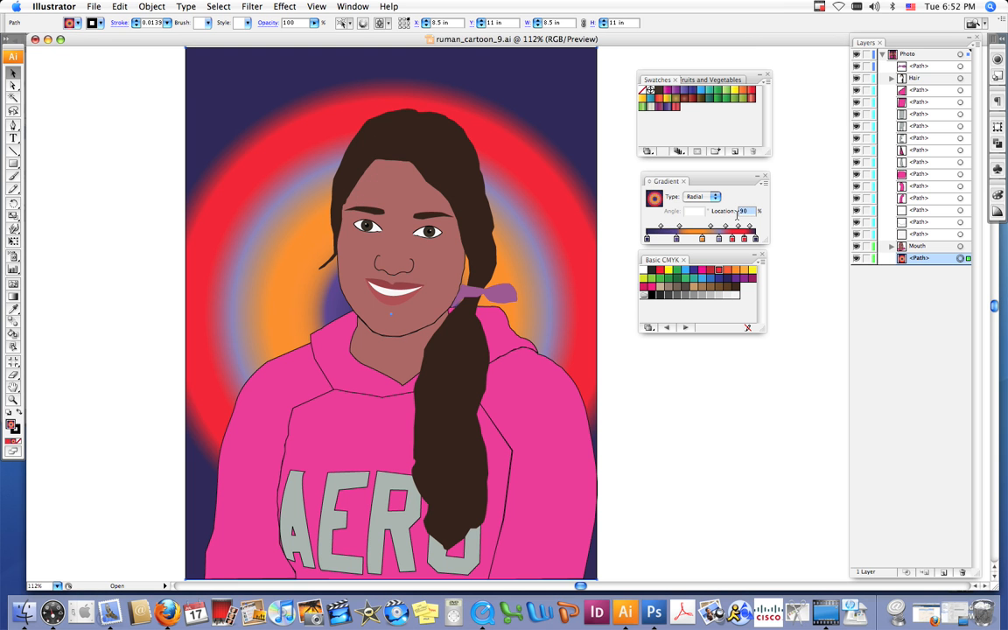
{"action": "type", "text": "100"}
{"action": "key", "text": "Return"}
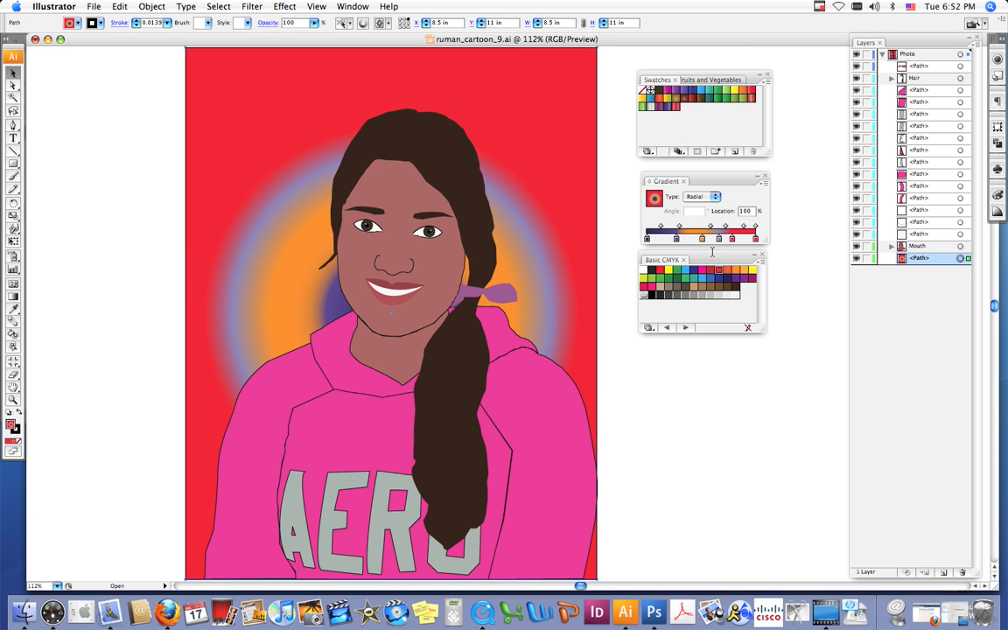
{"action": "left_click_drag", "start_coordinate": [753, 212], "coordinate": [710, 212]}
{"action": "type", "text": "5"}
{"action": "key", "text": "Return"}
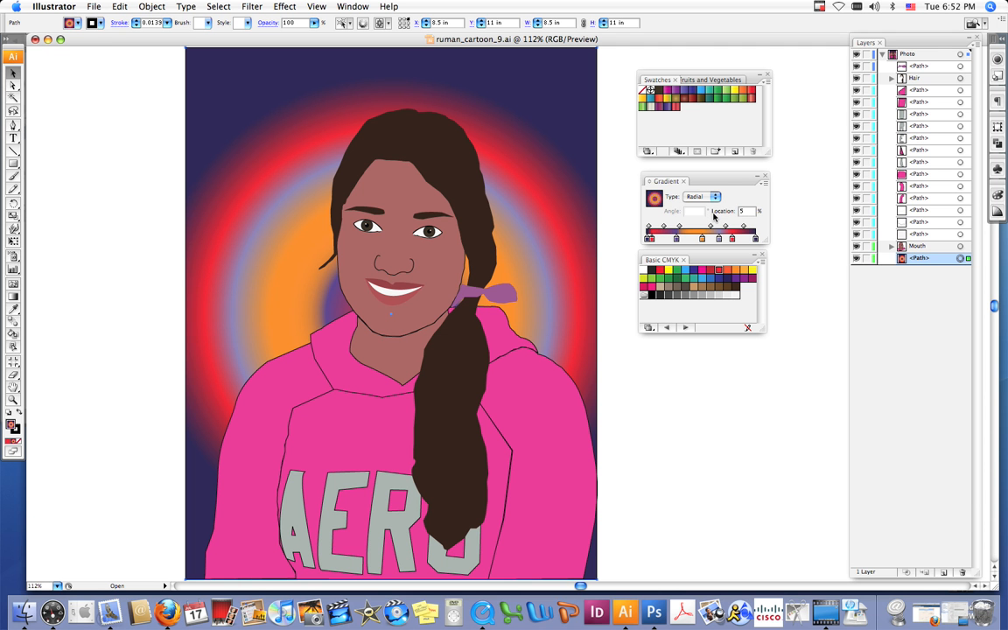
Switch the background gradient back to Linear and remove the added orange and red stops.
{"action": "left_click", "coordinate": [696, 197]}
{"action": "left_click", "coordinate": [703, 203]}
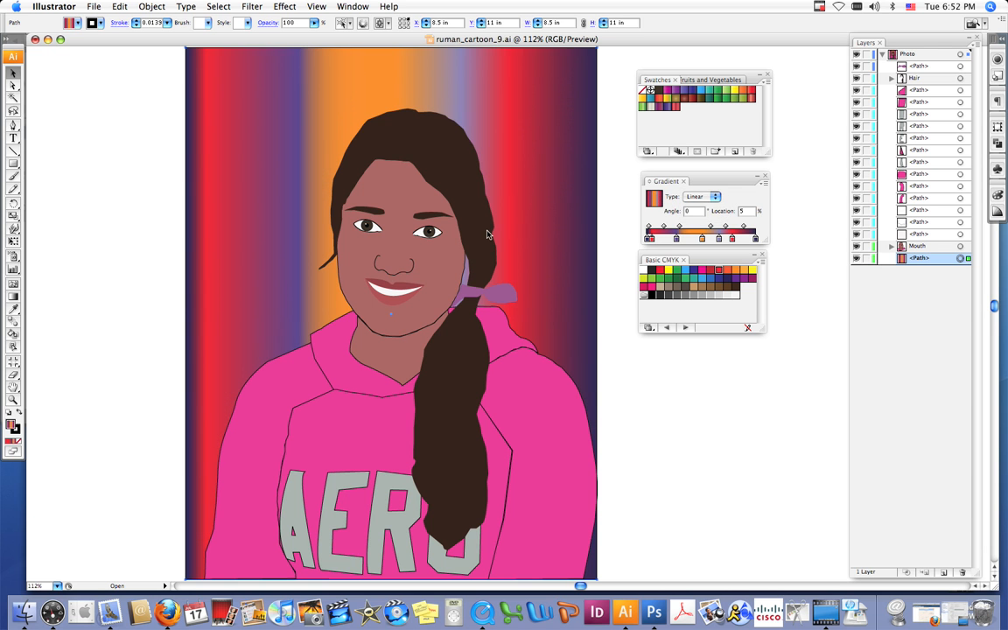
{"action": "left_click_drag", "start_coordinate": [702, 238], "coordinate": [726, 256]}
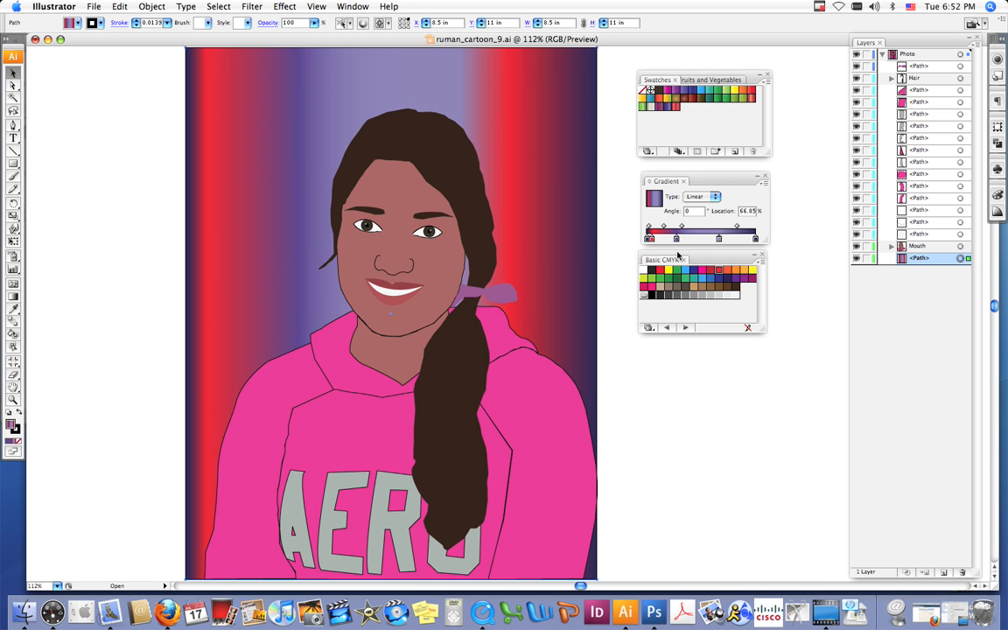
{"action": "left_click_drag", "start_coordinate": [649, 239], "coordinate": [667, 251]}
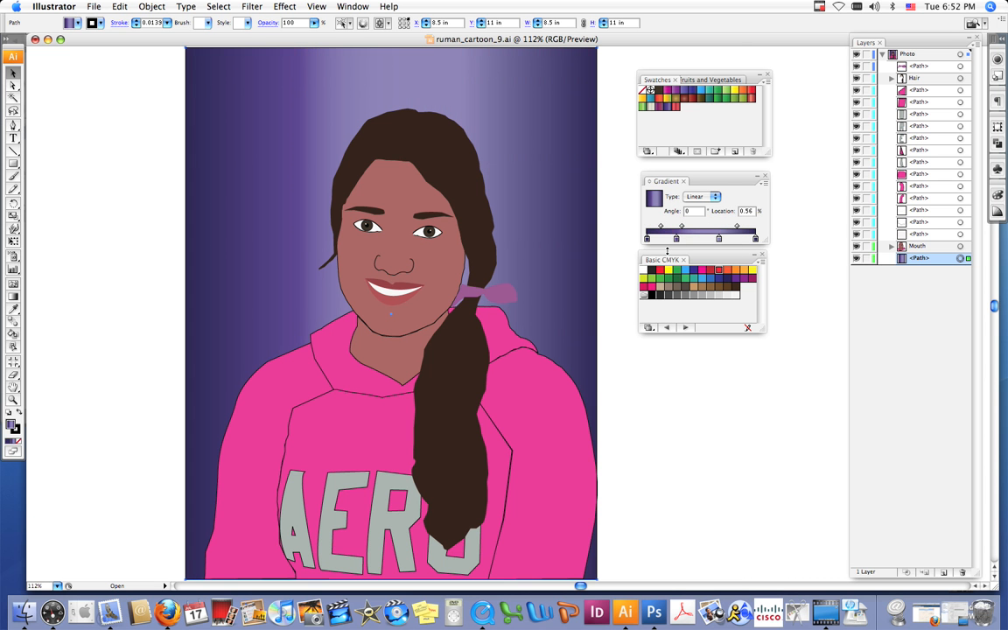
Save the finished cartoon portrait file.
{"action": "key", "text": "super+minus"}
{"action": "key", "text": "super+minus"}
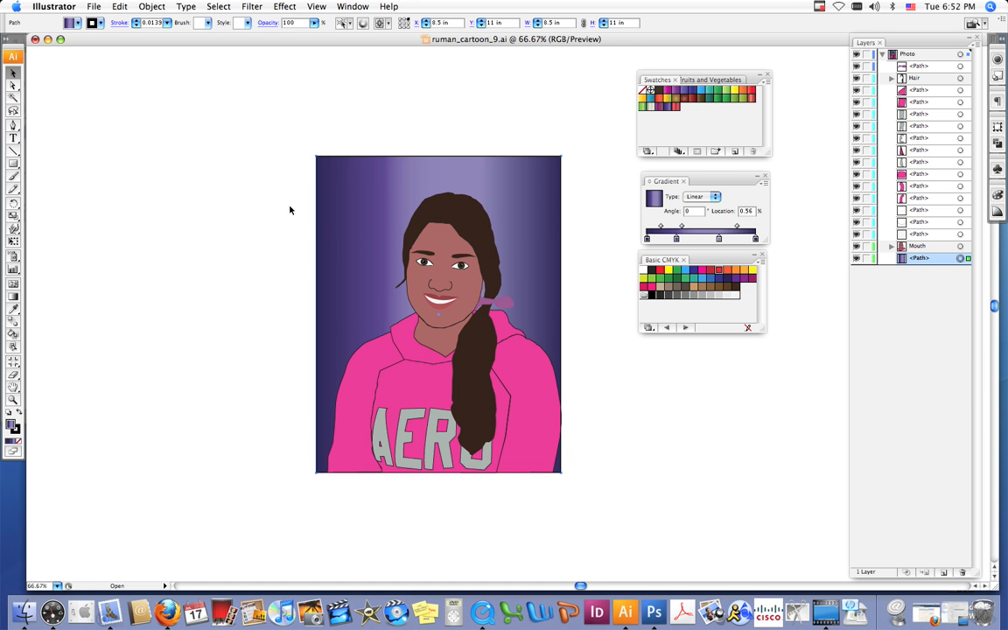
{"action": "left_click", "coordinate": [92, 7]}
{"action": "left_click", "coordinate": [140, 113]}
{"action": "left_click", "coordinate": [964, 619]}
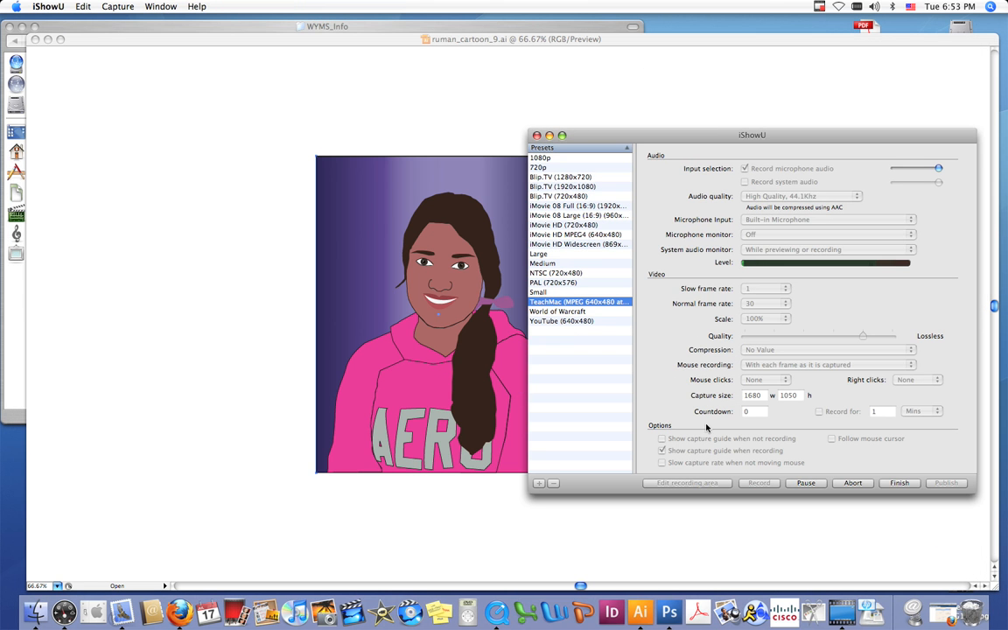